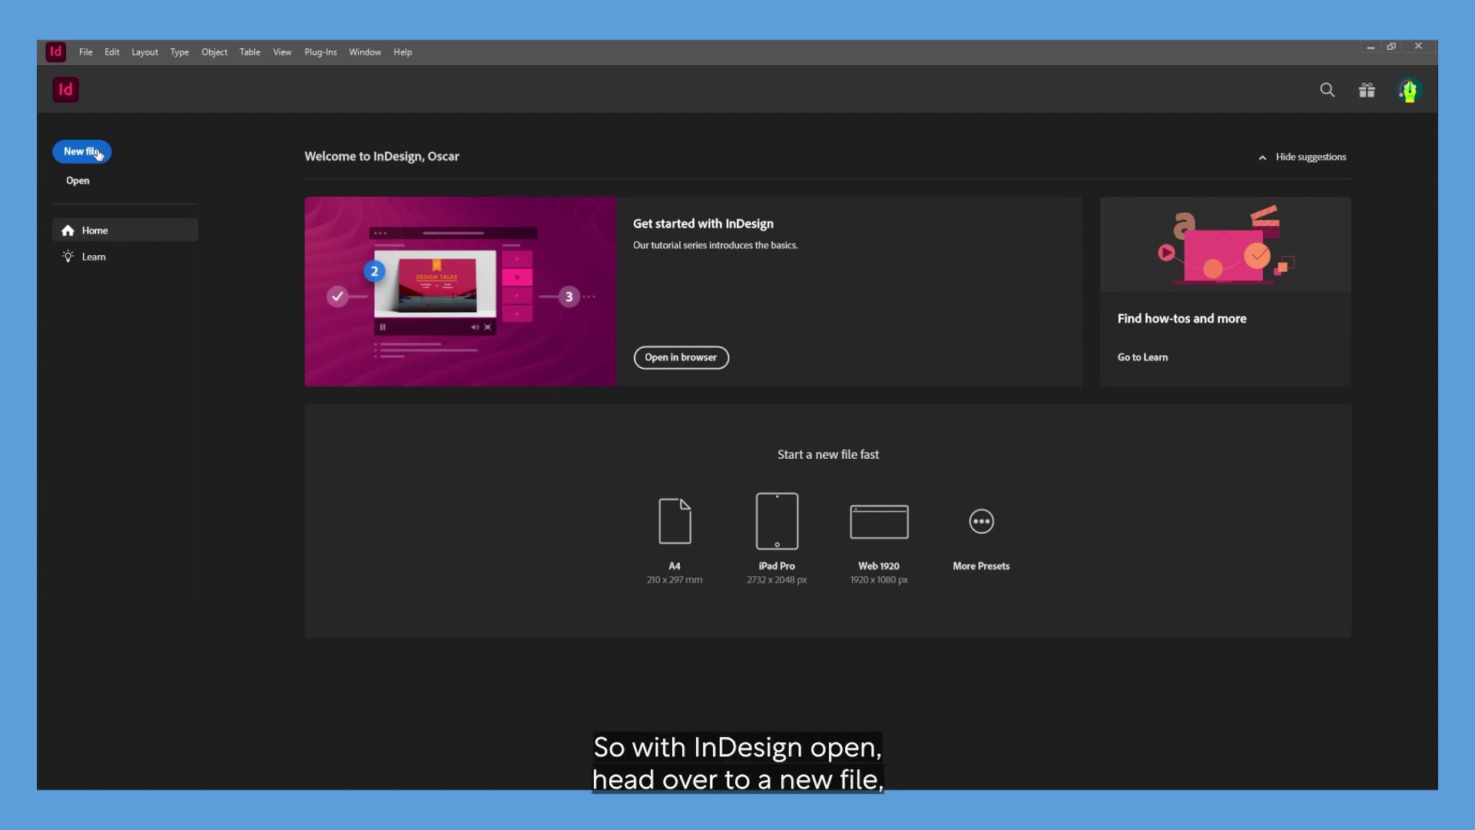
Step: Start a new print document and apply the A5 page-size preset
{"action": "left_click", "coordinate": [98, 153]}
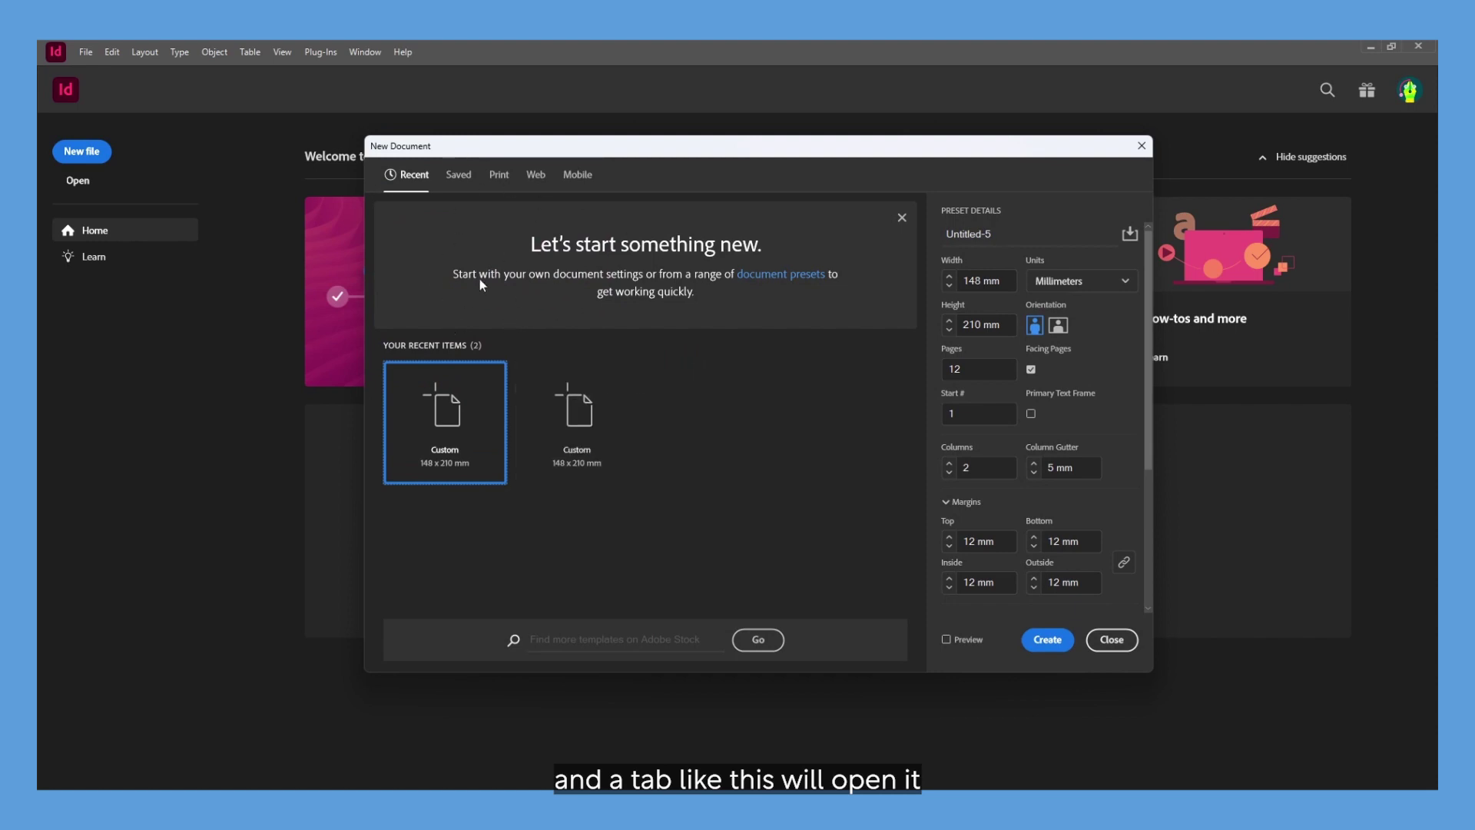
{"action": "left_click", "coordinate": [499, 175]}
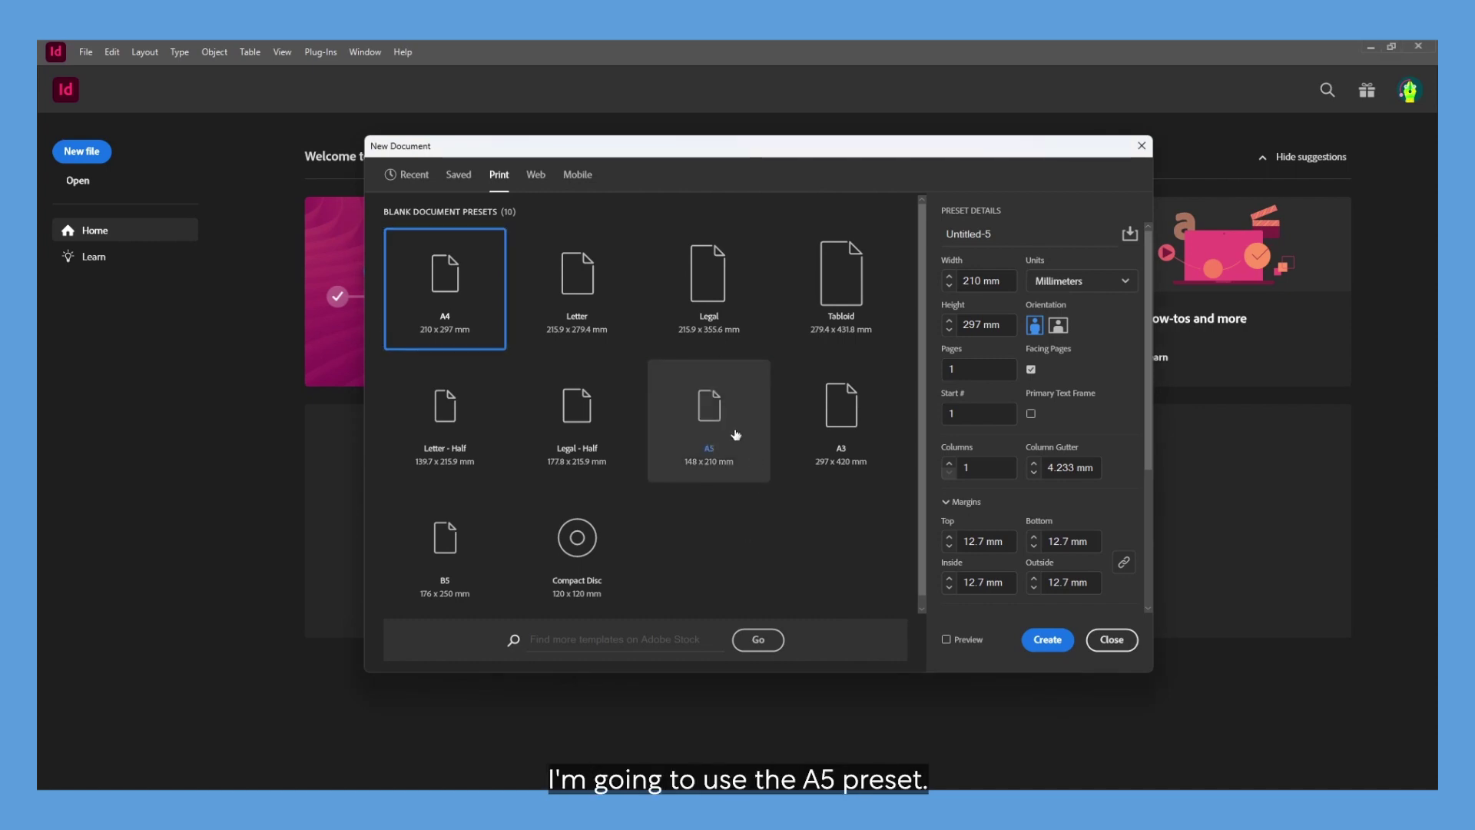
{"action": "left_click", "coordinate": [735, 391]}
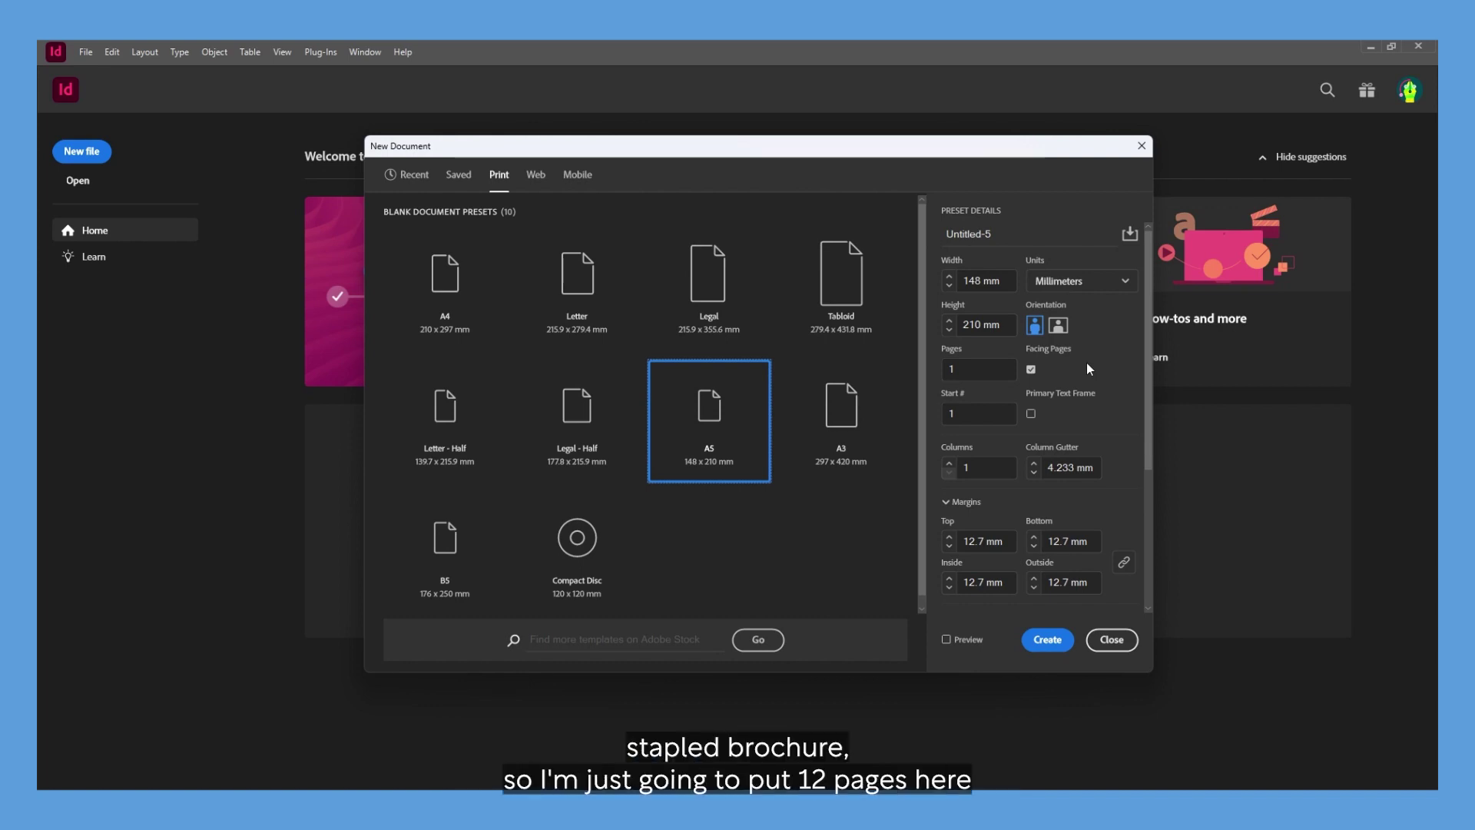
Step: Enter 12 pages, 2 columns and a 5 mm column gutter for the A5 document
{"action": "left_click", "coordinate": [981, 370]}
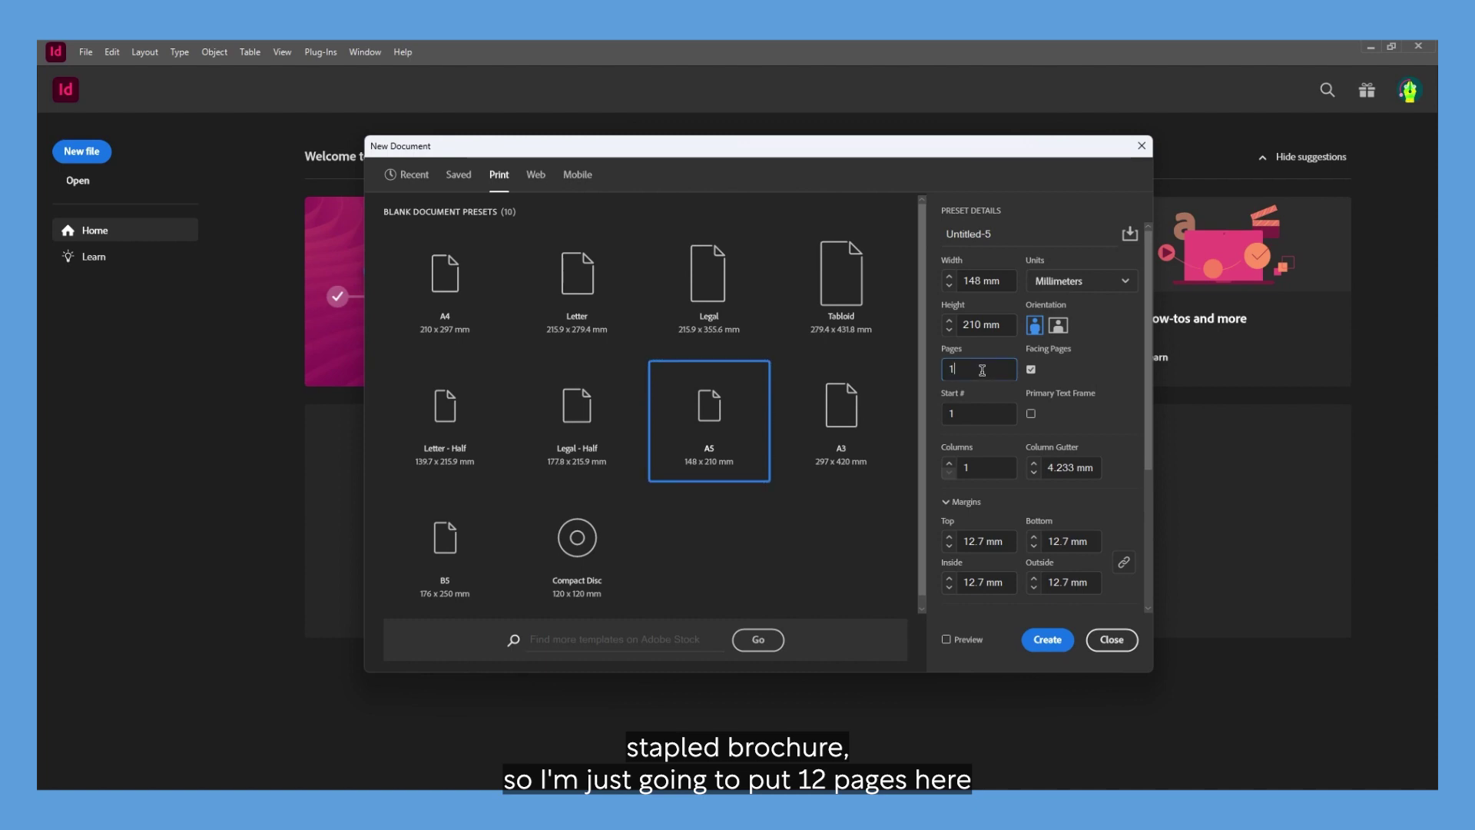
{"action": "type", "text": "2"}
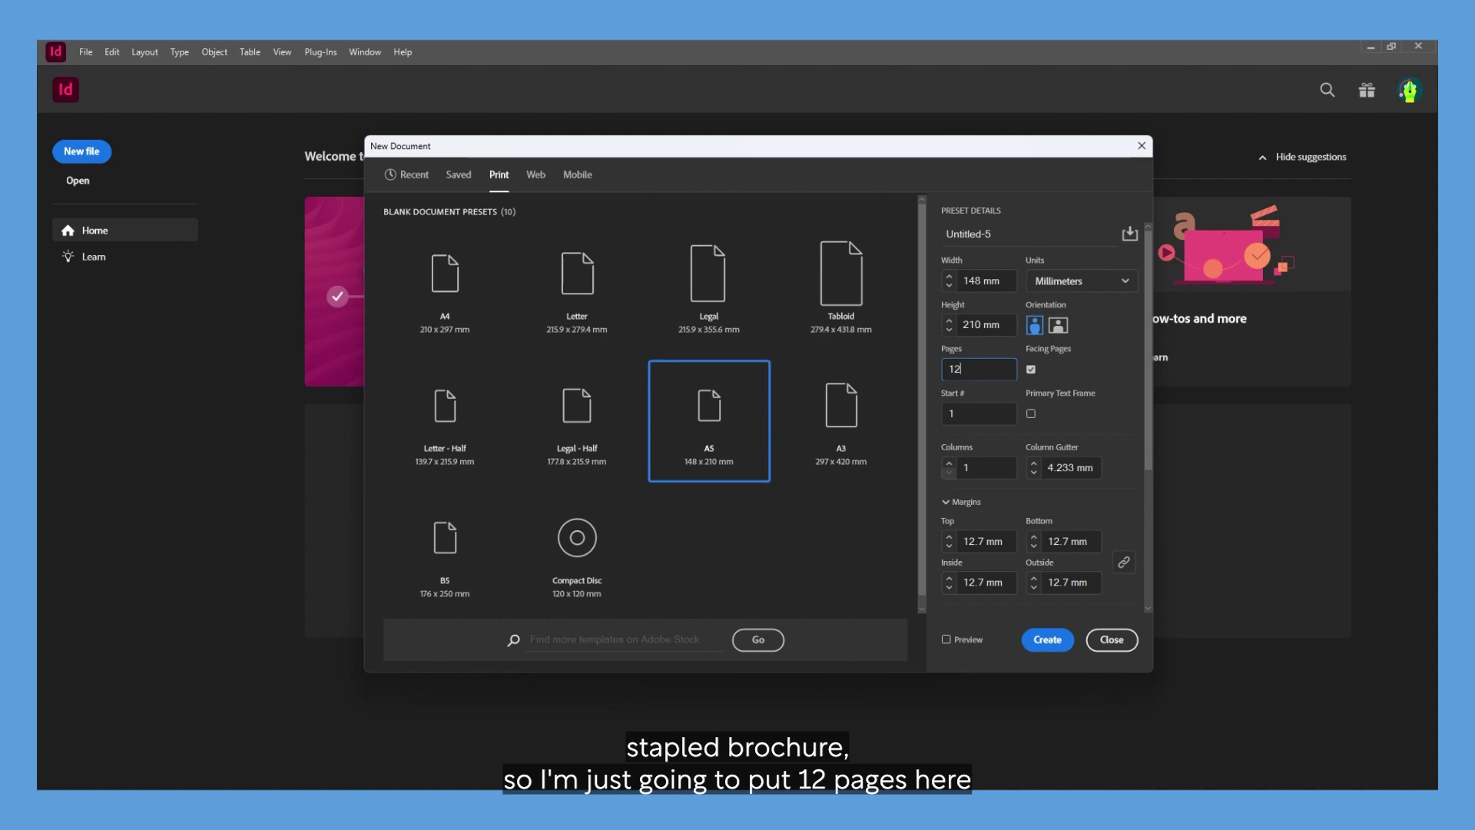
{"action": "left_click", "coordinate": [1077, 379]}
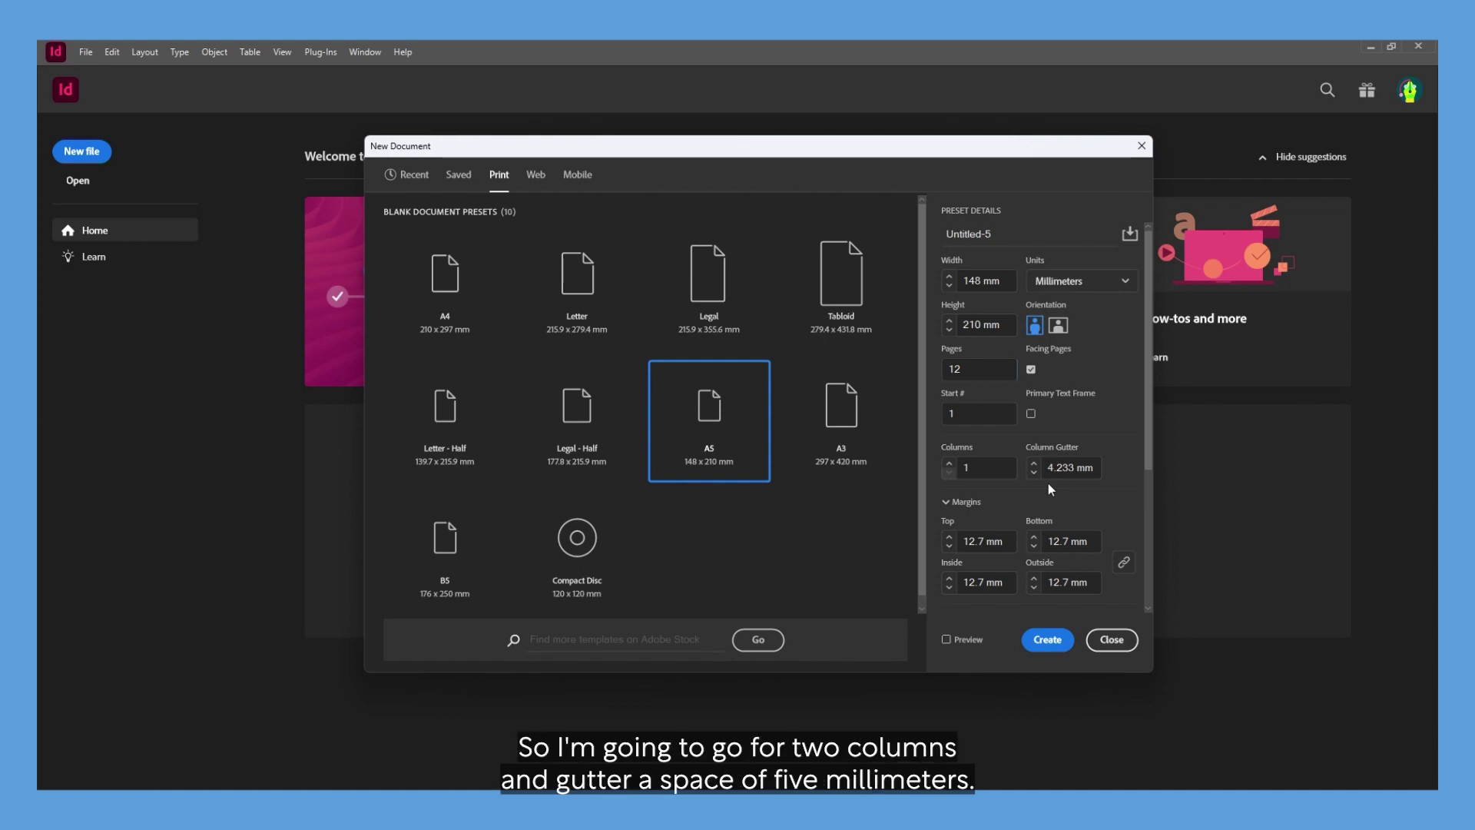
{"action": "double_click", "coordinate": [991, 468]}
{"action": "type", "text": "2"}
{"action": "double_click", "coordinate": [1078, 470]}
{"action": "type", "text": "5"}
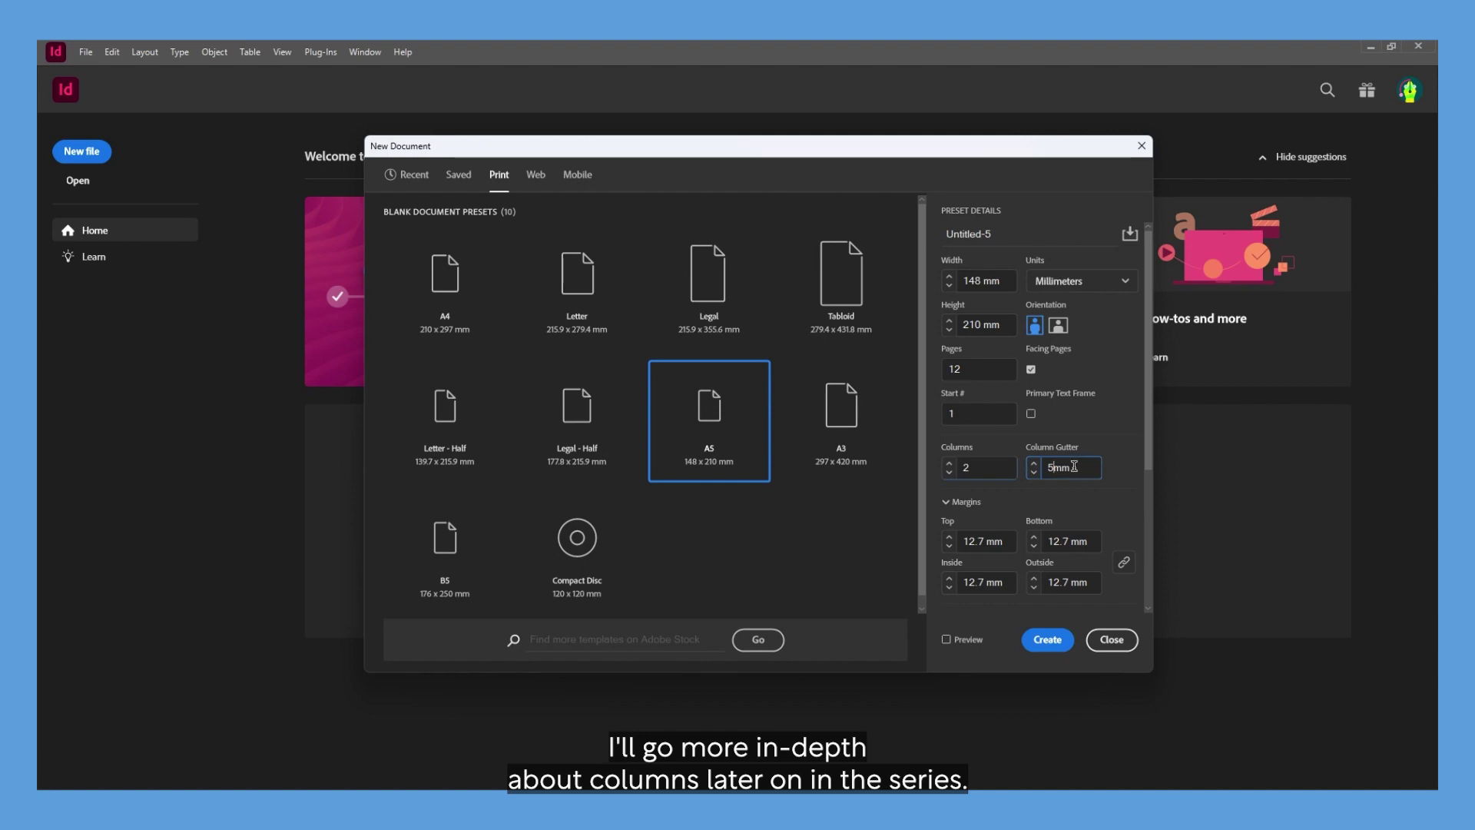
{"action": "left_click", "coordinate": [1129, 480]}
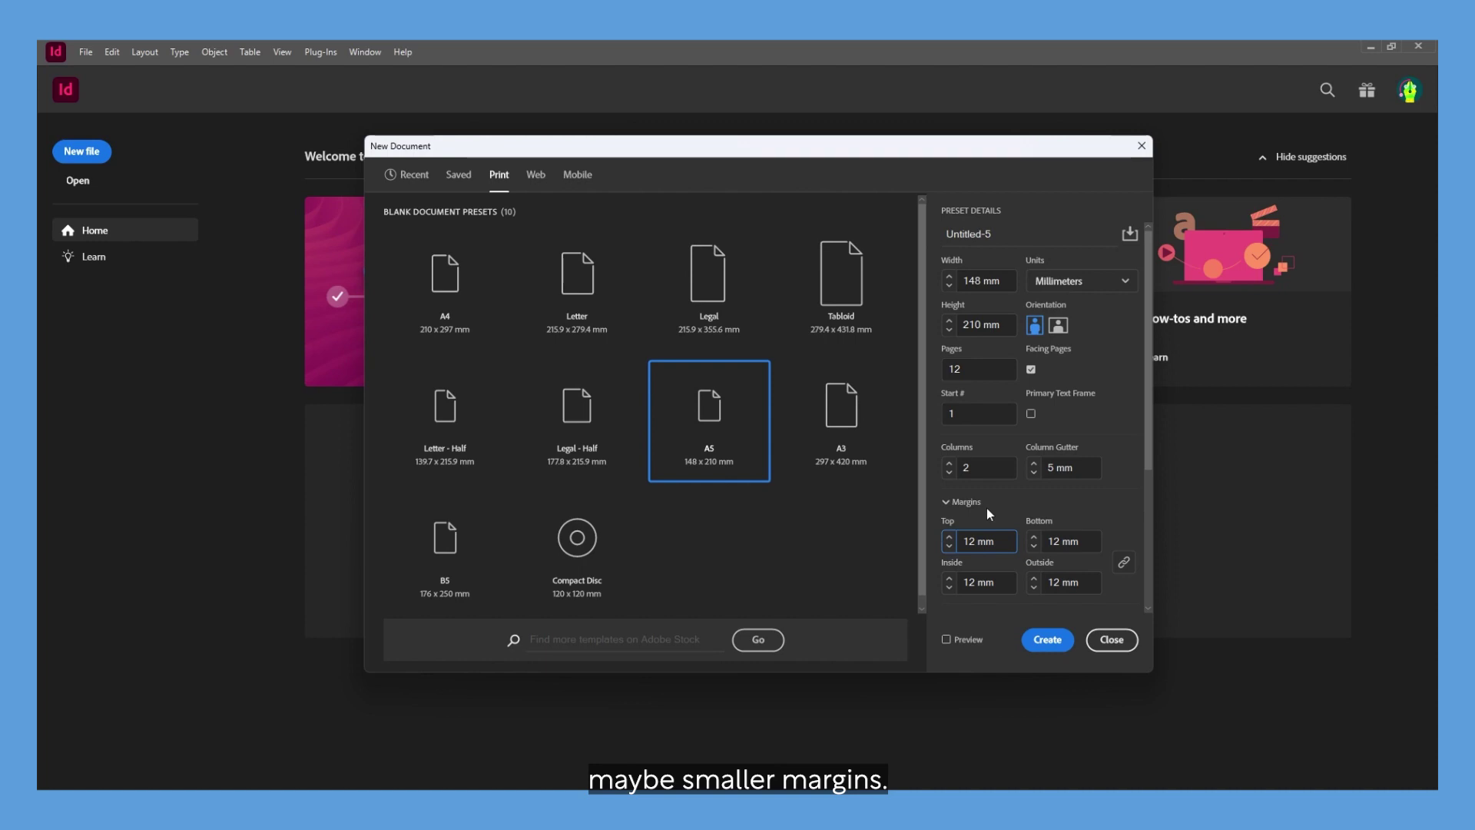
Step: Raise the bleed to 3 mm on all four sides, leaving slug at 0 mm
{"action": "scroll", "coordinate": [987, 508], "scroll_direction": "down", "scroll_amount": 2}
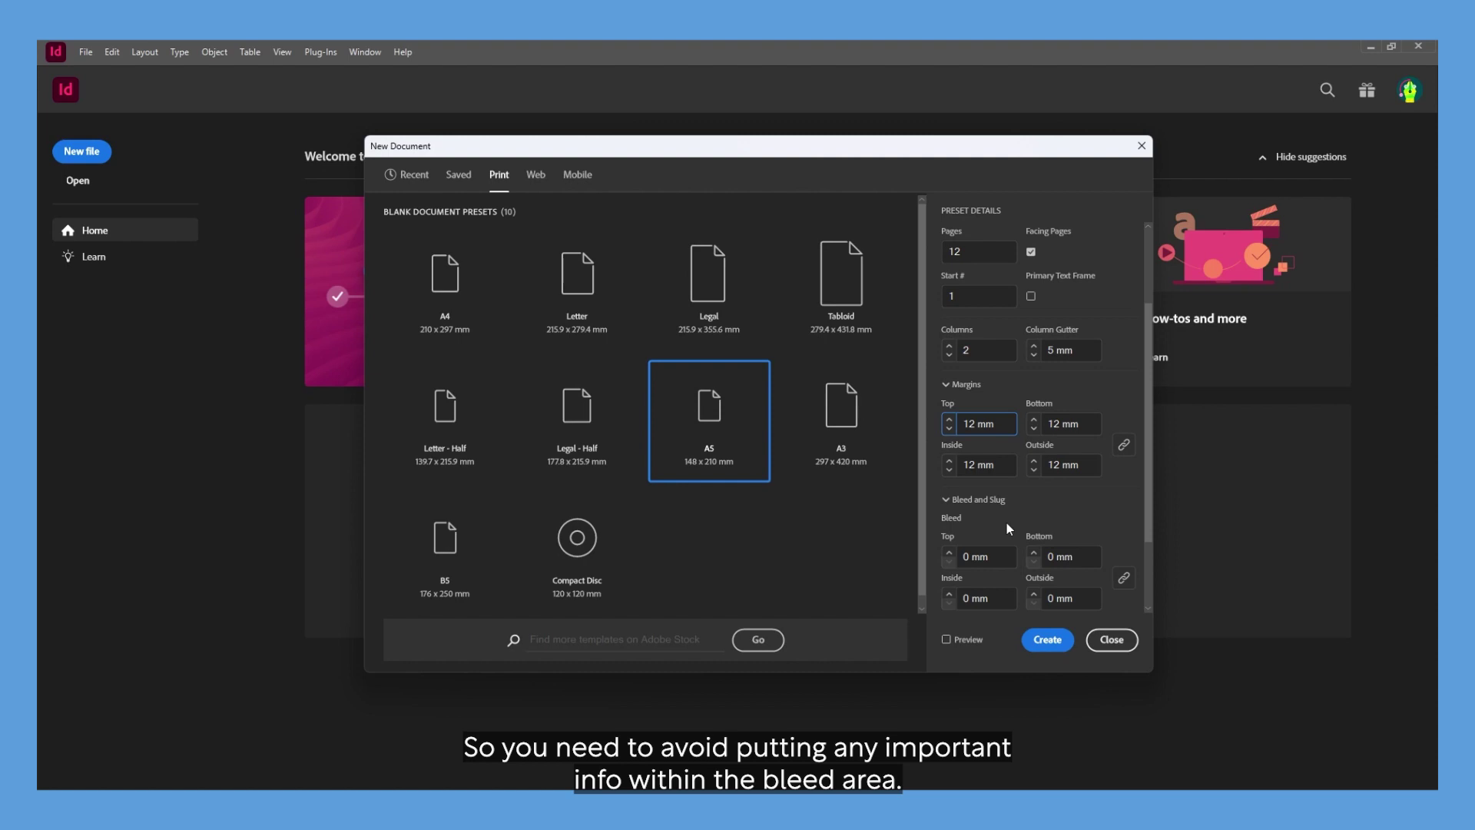
{"action": "left_click", "coordinate": [950, 552]}
{"action": "left_click", "coordinate": [949, 551]}
{"action": "left_click", "coordinate": [949, 552]}
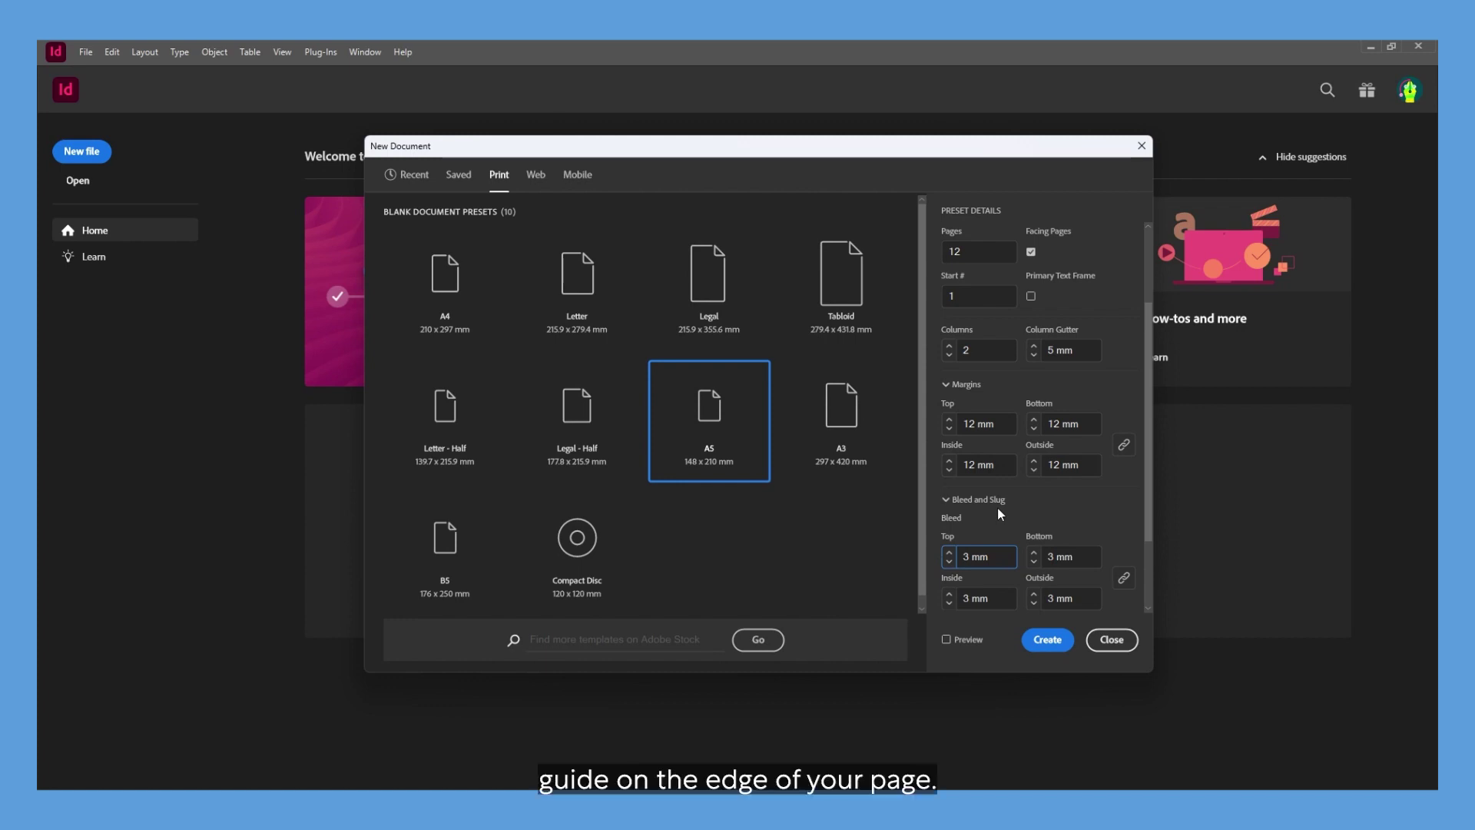
{"action": "scroll", "coordinate": [997, 508], "scroll_direction": "down", "scroll_amount": 2}
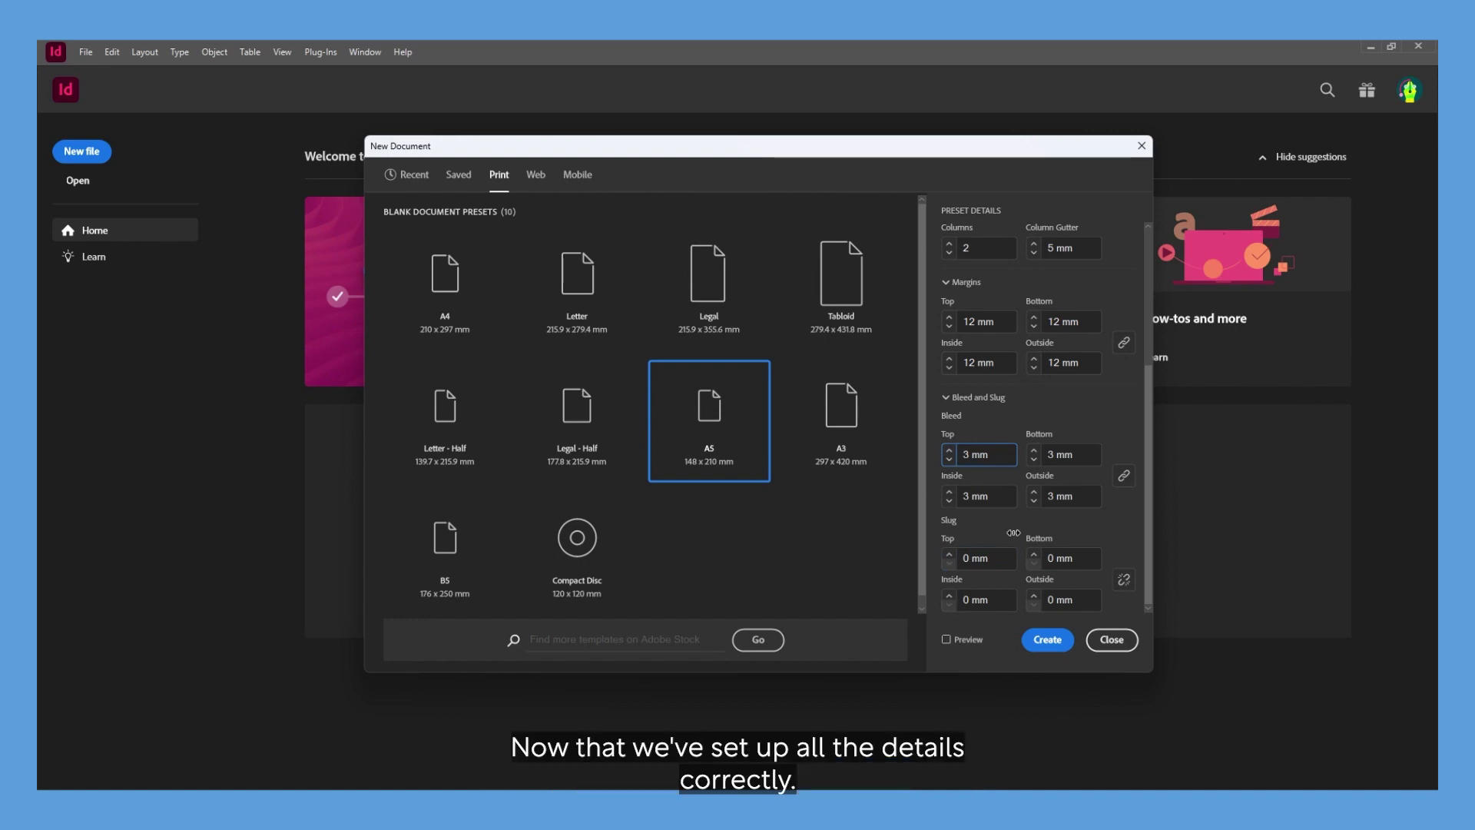
Step: Create the document, zoom out to review covers and spreads, then return to 100%
{"action": "left_click", "coordinate": [1049, 639]}
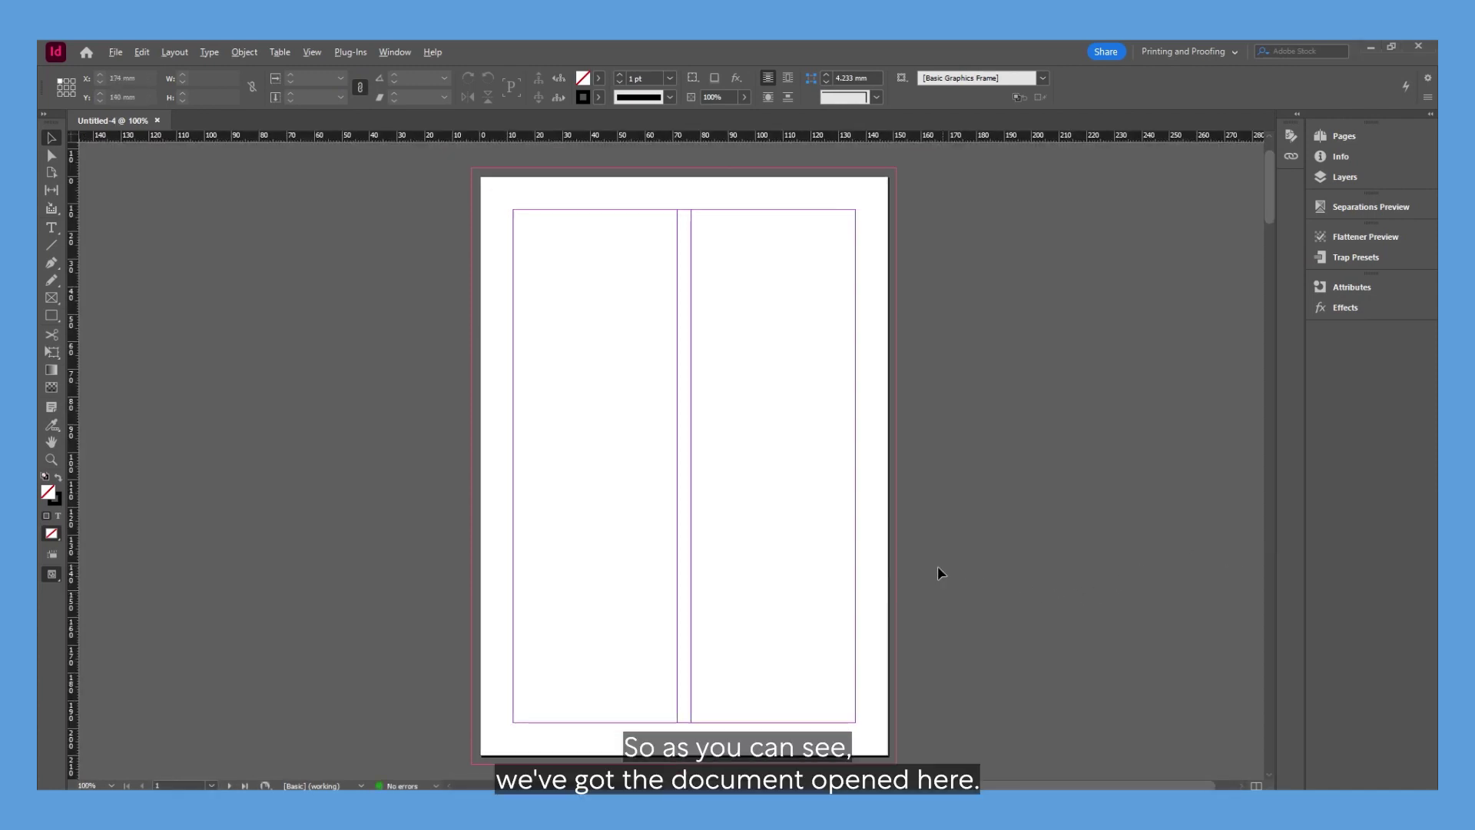
{"action": "scroll", "coordinate": [940, 572], "scroll_direction": "down", "scroll_amount": 3}
{"action": "scroll", "coordinate": [899, 595], "scroll_direction": "down", "scroll_amount": 2}
{"action": "key", "text": "ctrl+minus"}
{"action": "key", "text": "ctrl+minus"}
{"action": "key", "text": "ctrl+minus"}
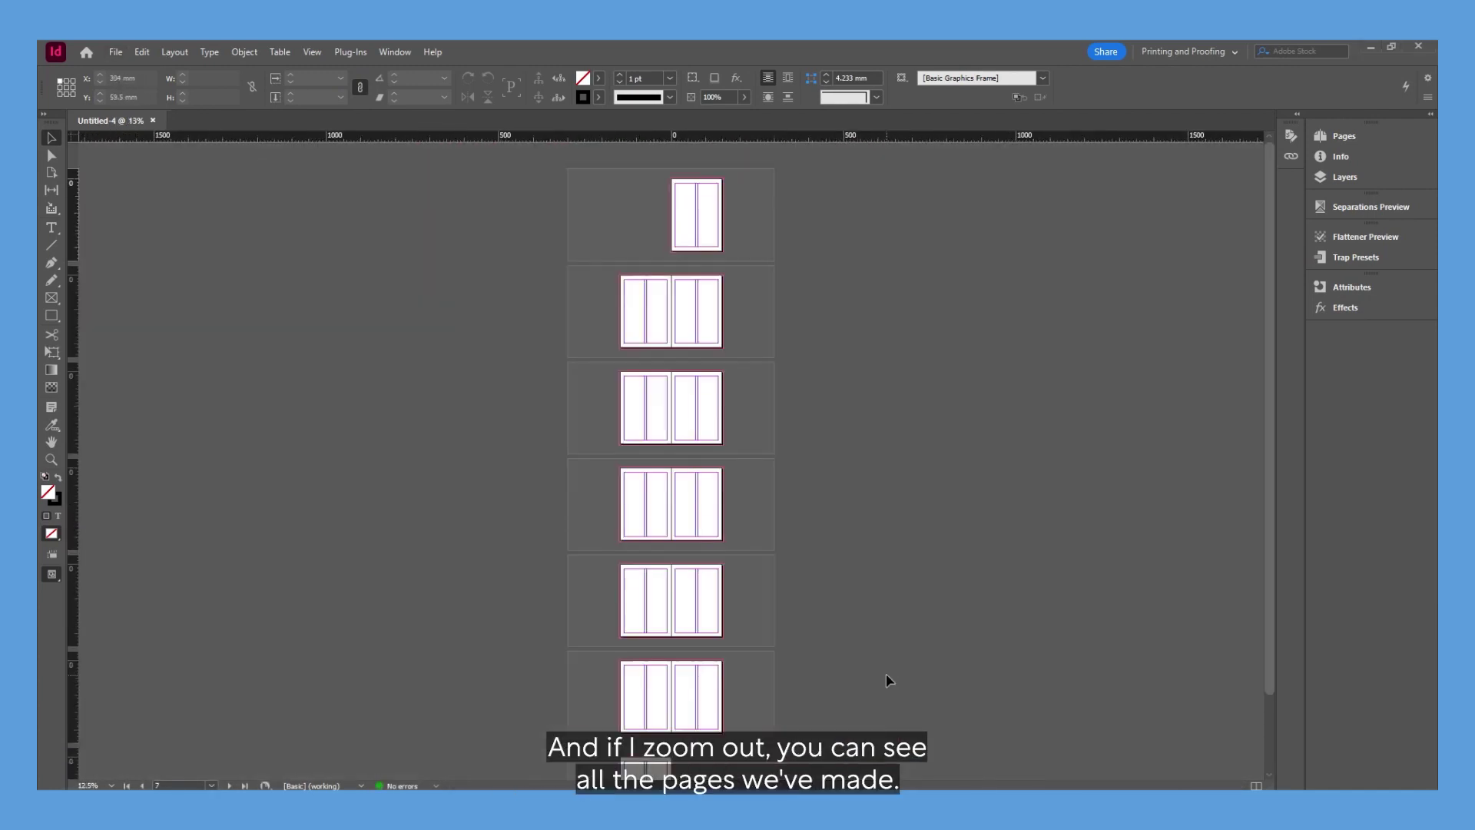
{"action": "scroll", "coordinate": [810, 626], "scroll_direction": "down", "scroll_amount": 1}
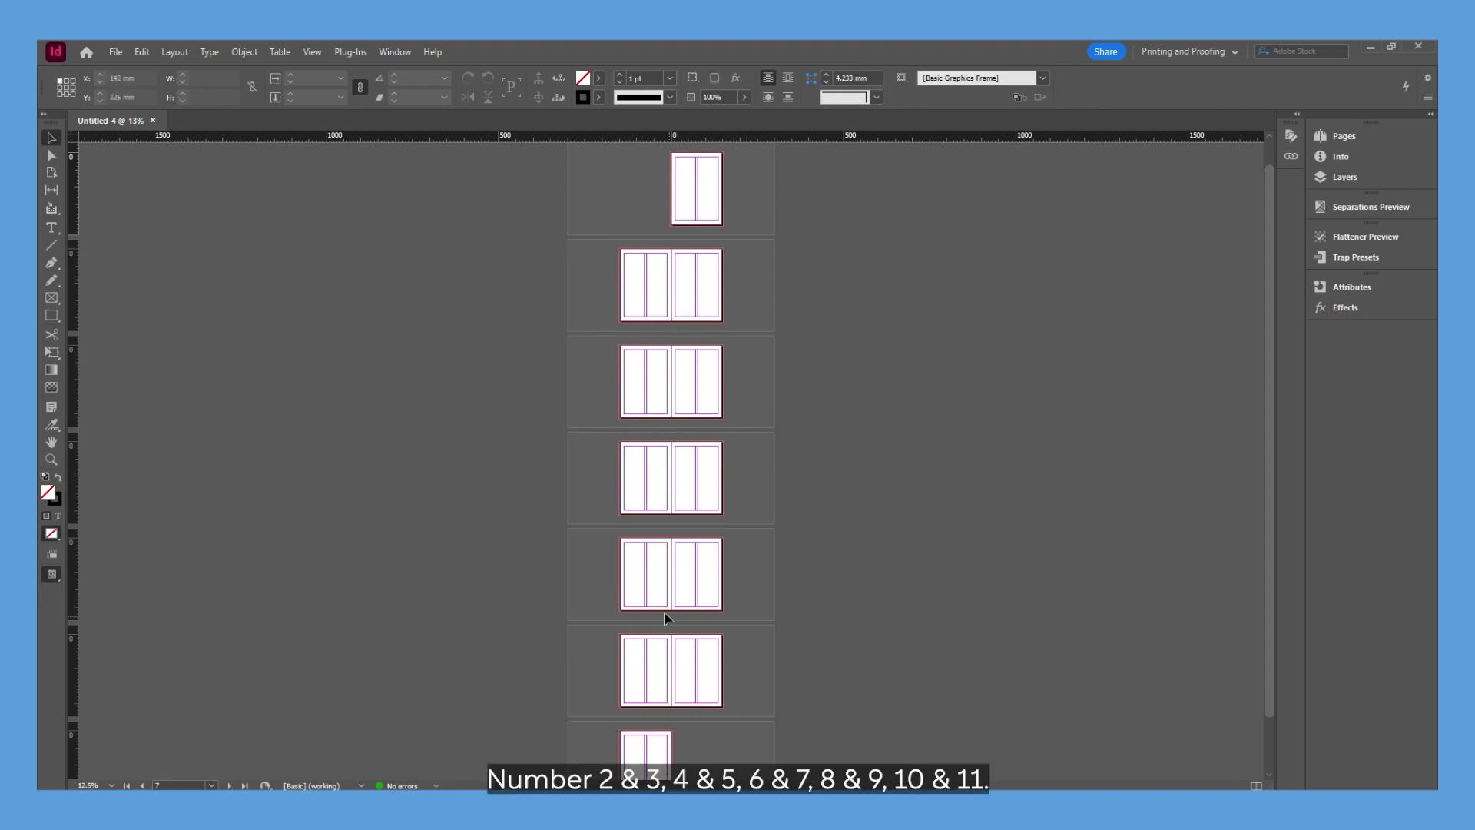
{"action": "scroll", "coordinate": [657, 613], "scroll_direction": "down", "scroll_amount": 1}
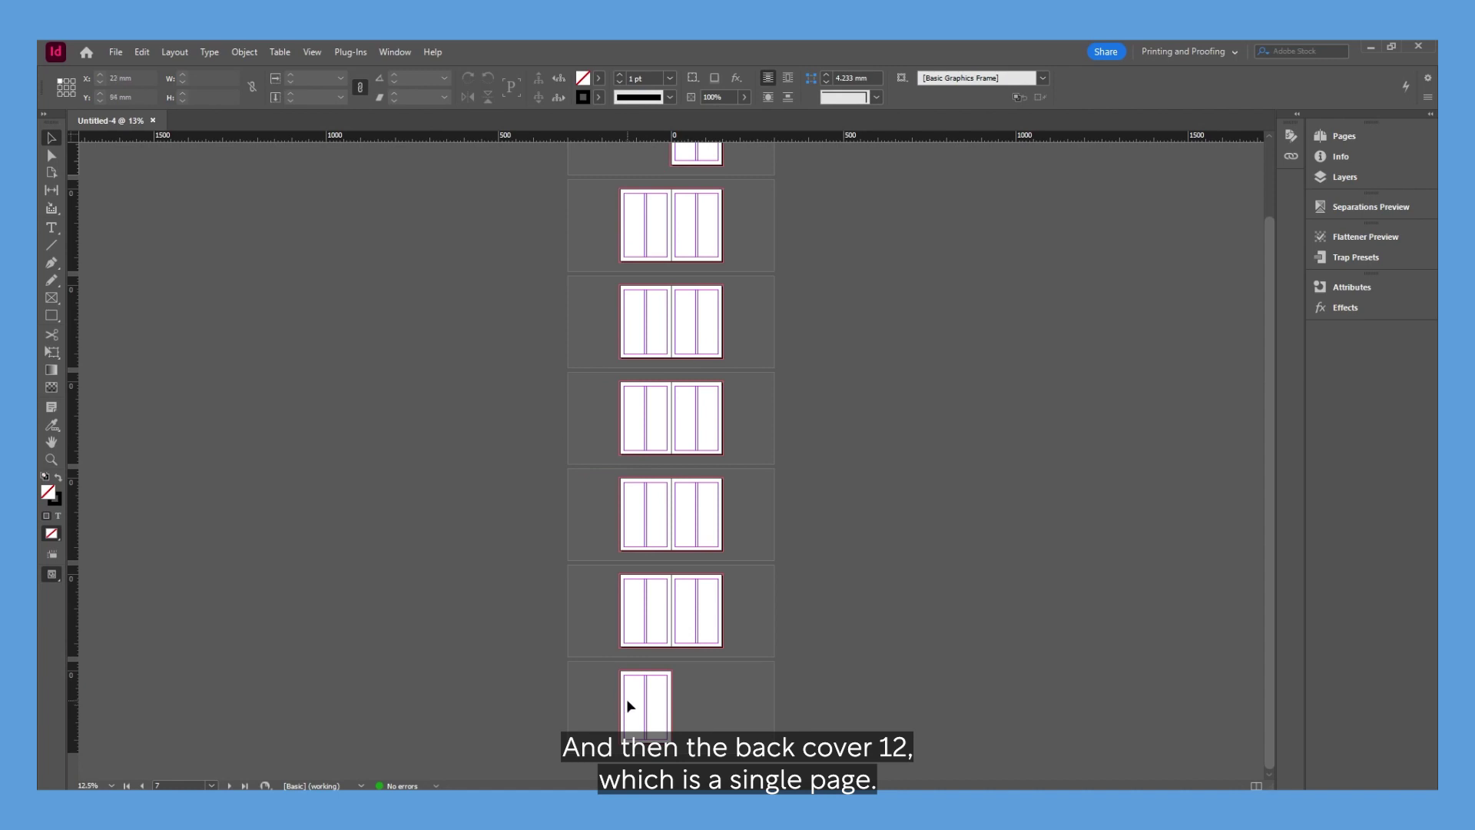
{"action": "key", "text": "ctrl+1"}
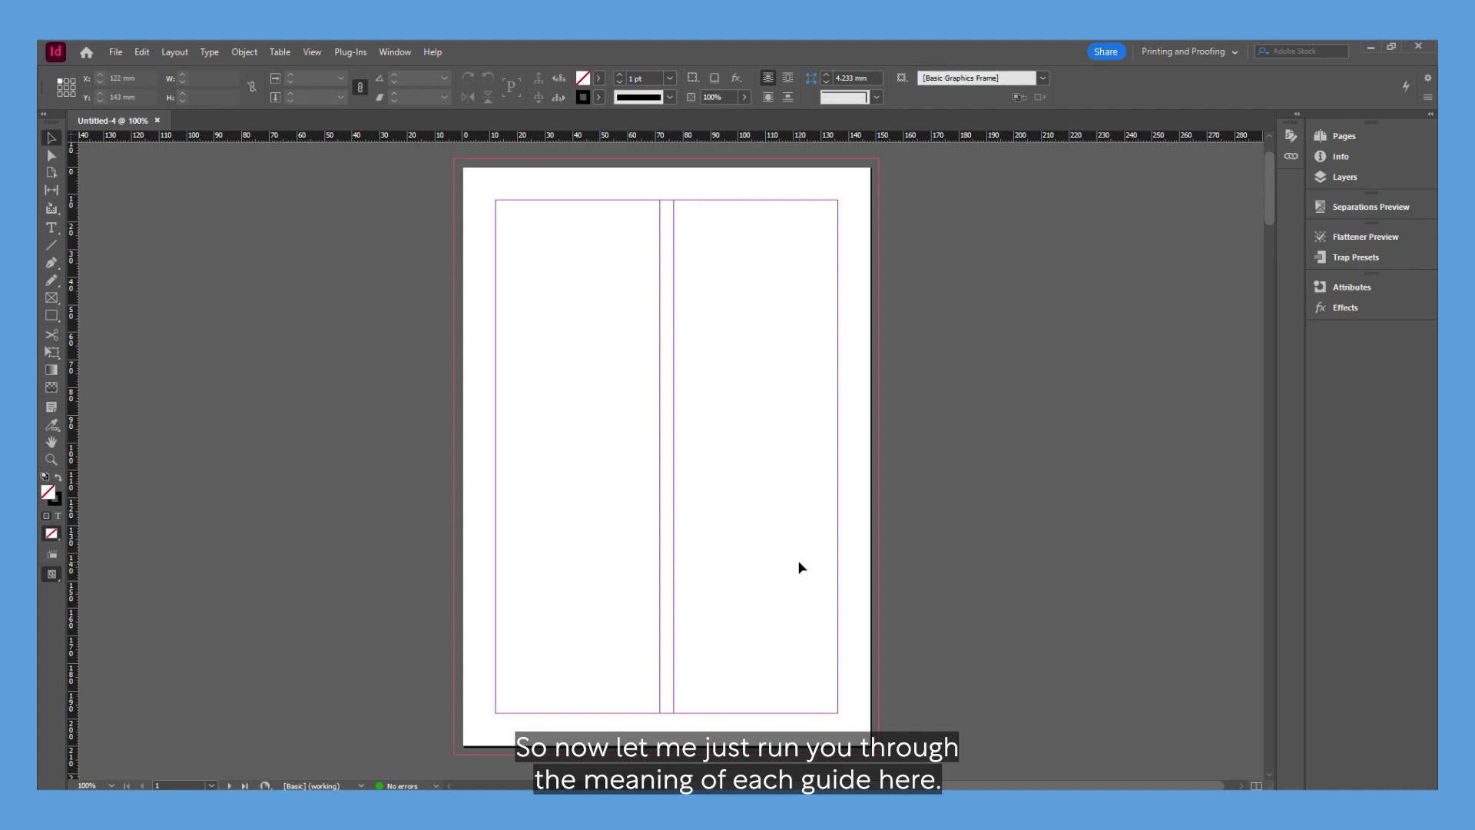
{"action": "scroll", "coordinate": [876, 588], "scroll_direction": "up", "scroll_amount": 2}
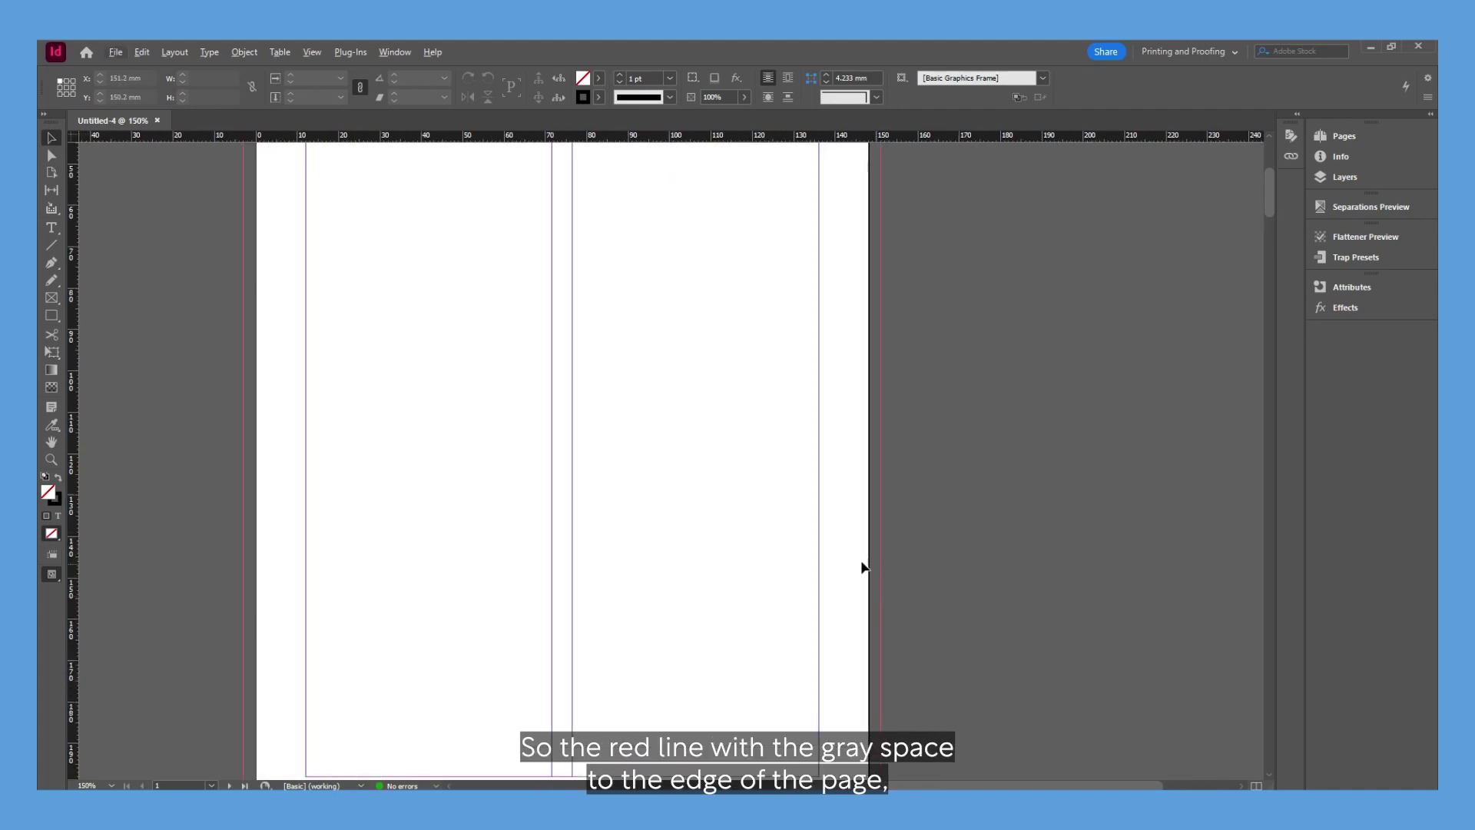
{"action": "scroll", "coordinate": [849, 587], "scroll_direction": "up", "scroll_amount": 2}
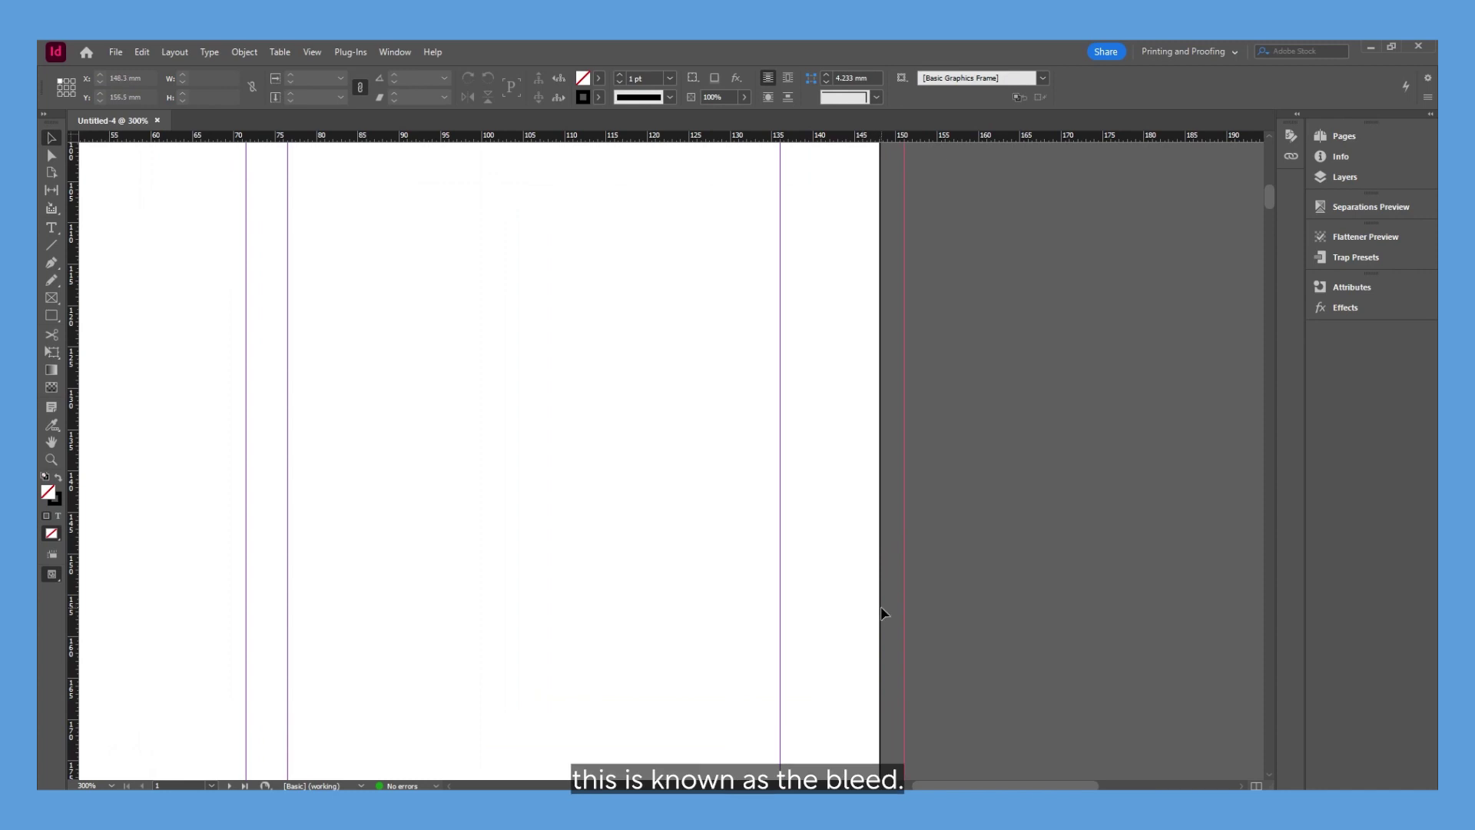
{"action": "scroll", "coordinate": [884, 613], "scroll_direction": "down", "scroll_amount": 3}
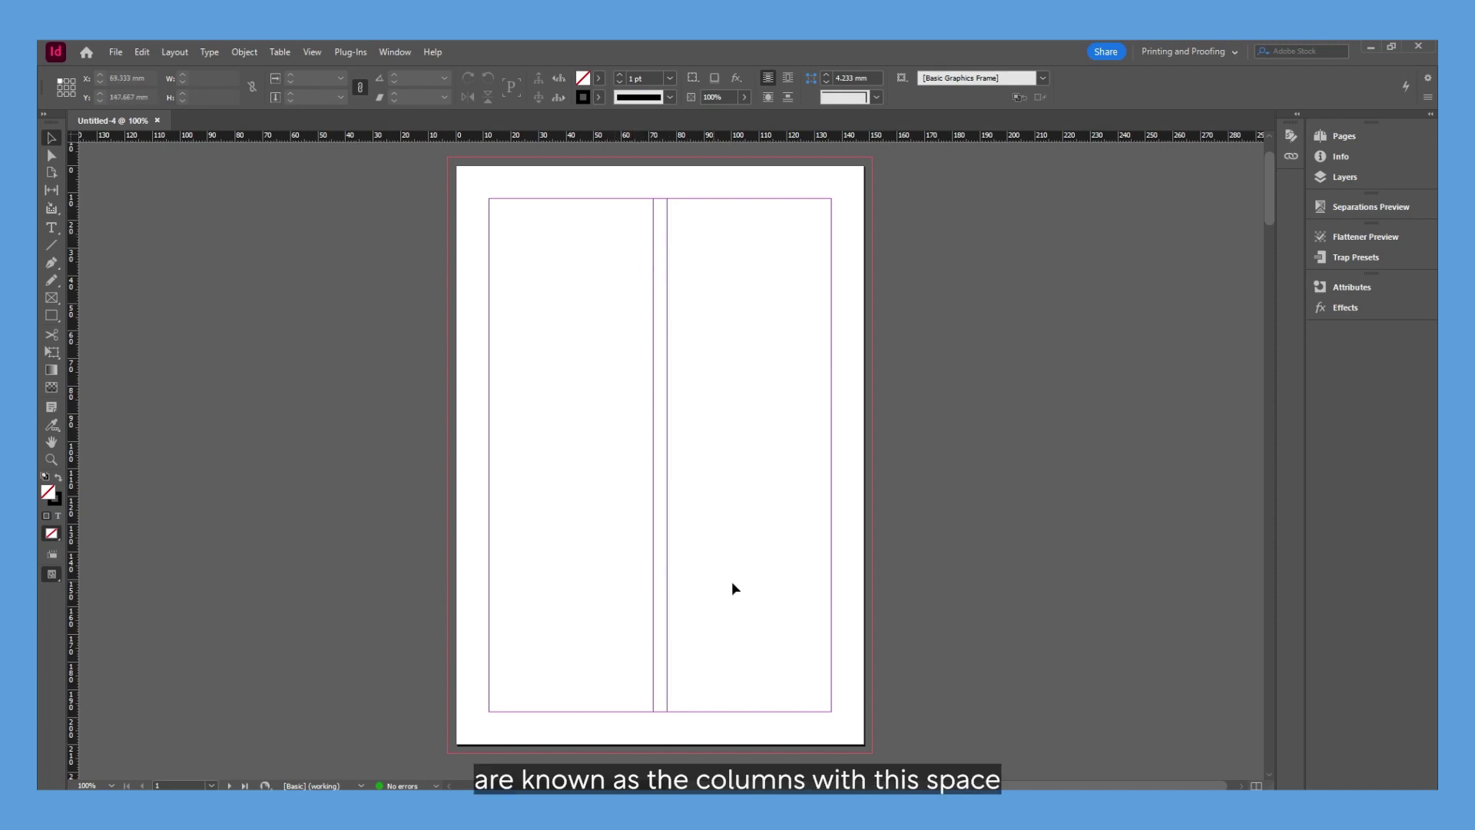
{"action": "scroll", "coordinate": [661, 597], "scroll_direction": "up", "scroll_amount": 1}
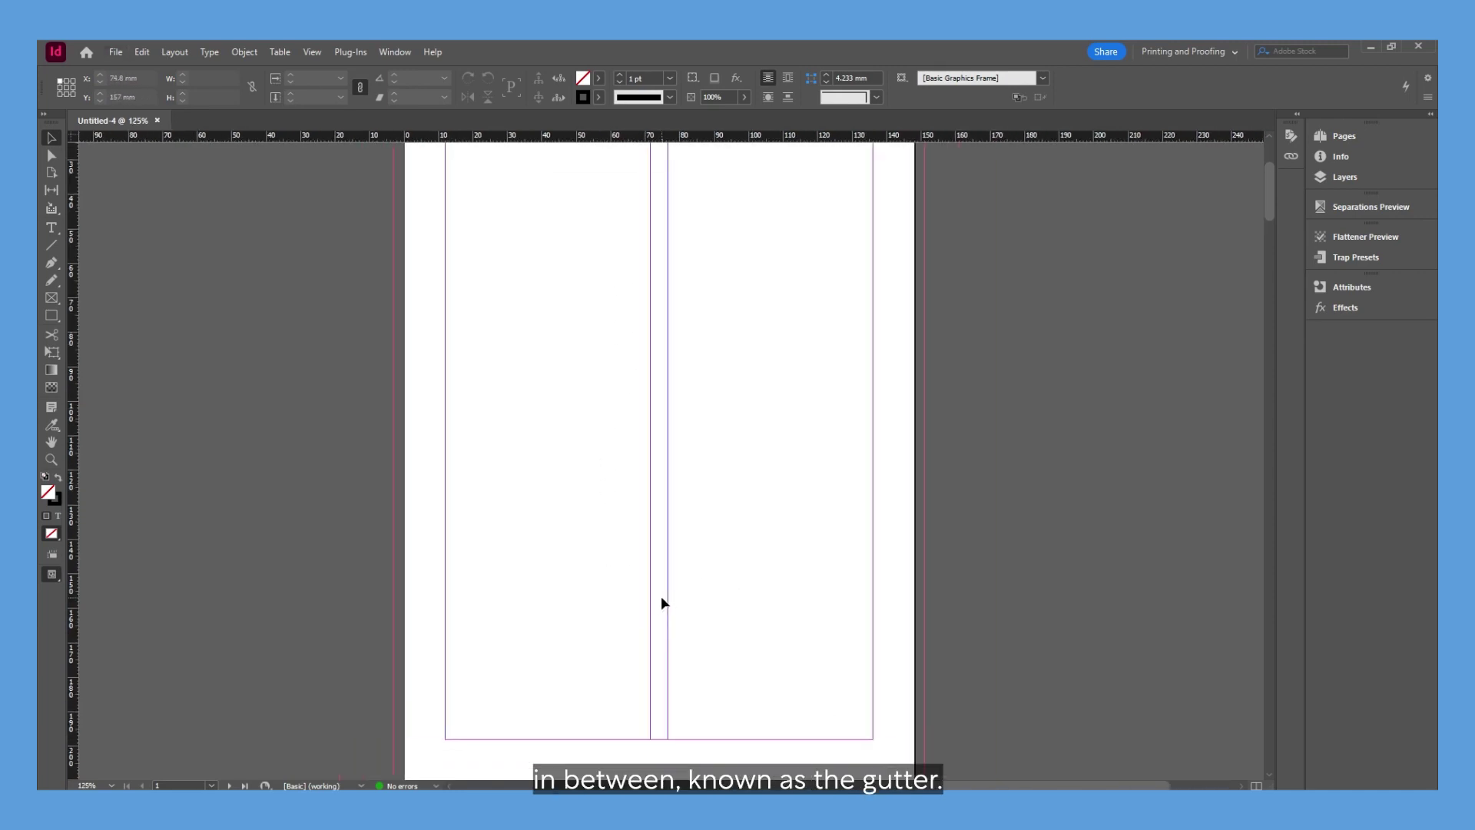
{"action": "scroll", "coordinate": [661, 596], "scroll_direction": "down", "scroll_amount": 1}
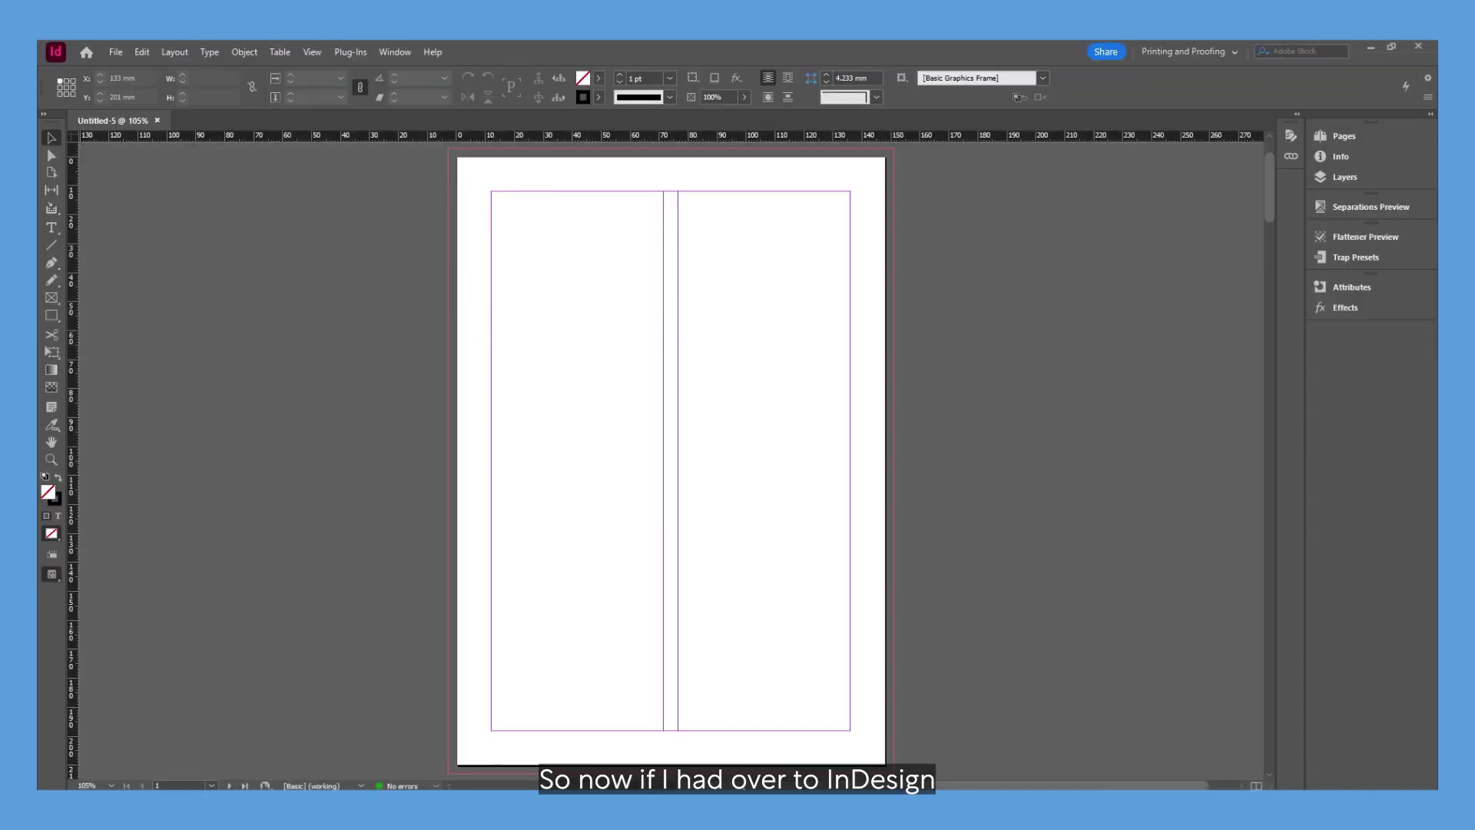
{"action": "left_click", "coordinate": [116, 50]}
Step: Place PROGRAMME COVER.psd on page 1 and drag it toward the top-left
{"action": "left_click", "coordinate": [152, 242]}
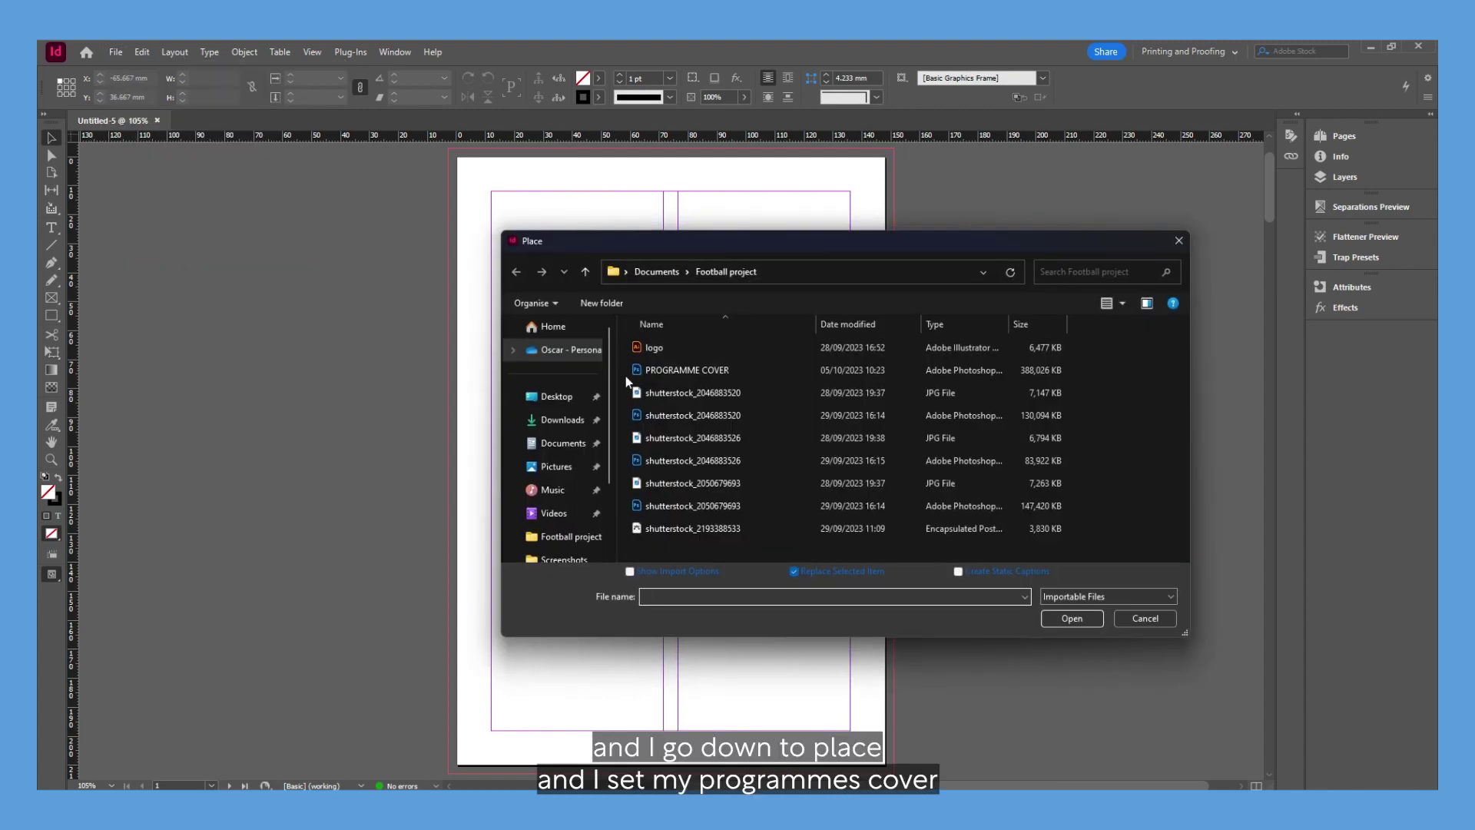
{"action": "double_click", "coordinate": [676, 370]}
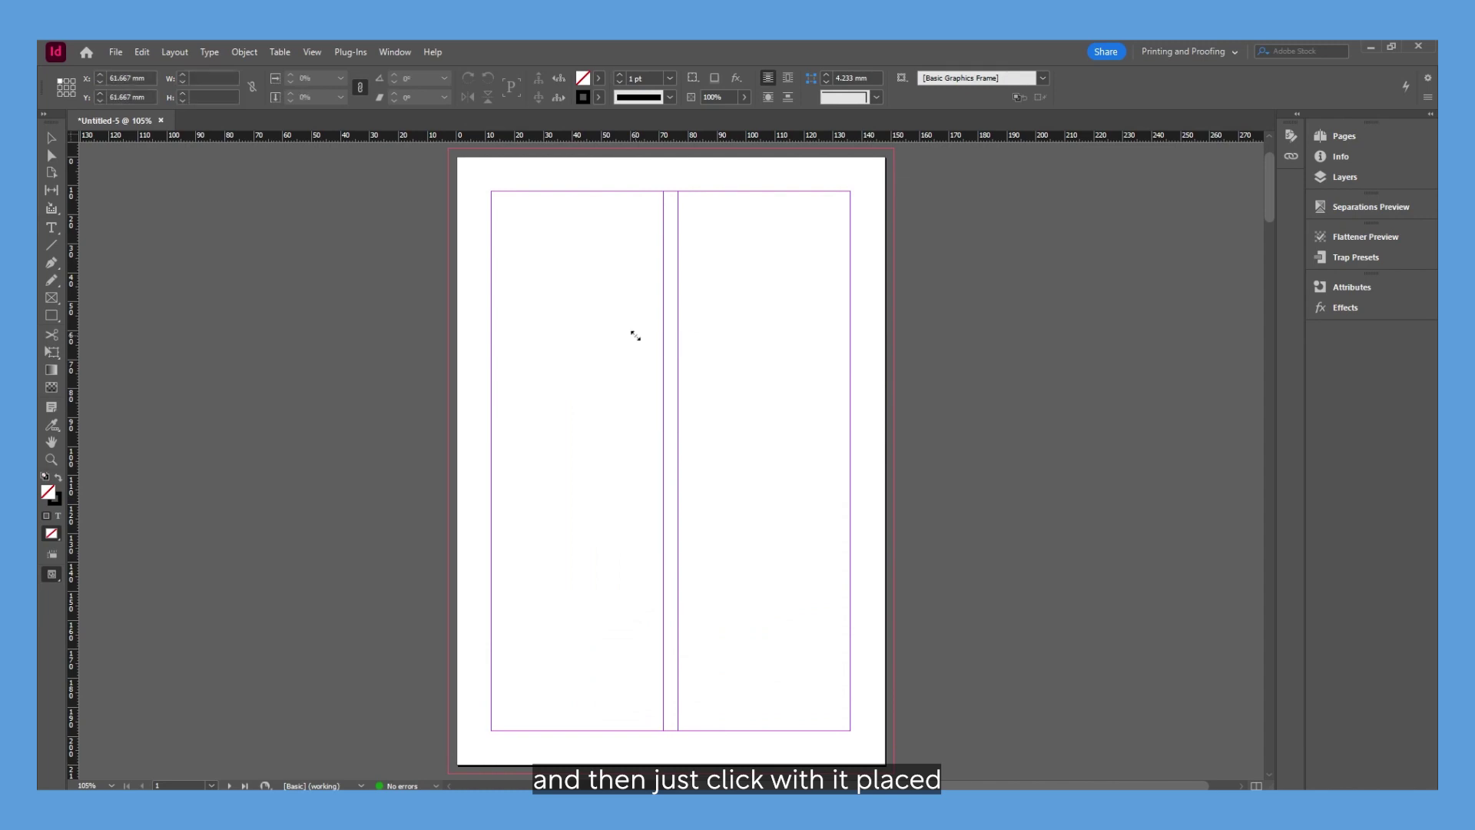
{"action": "left_click", "coordinate": [635, 336]}
{"action": "left_click_drag", "start_coordinate": [657, 401], "coordinate": [540, 276]}
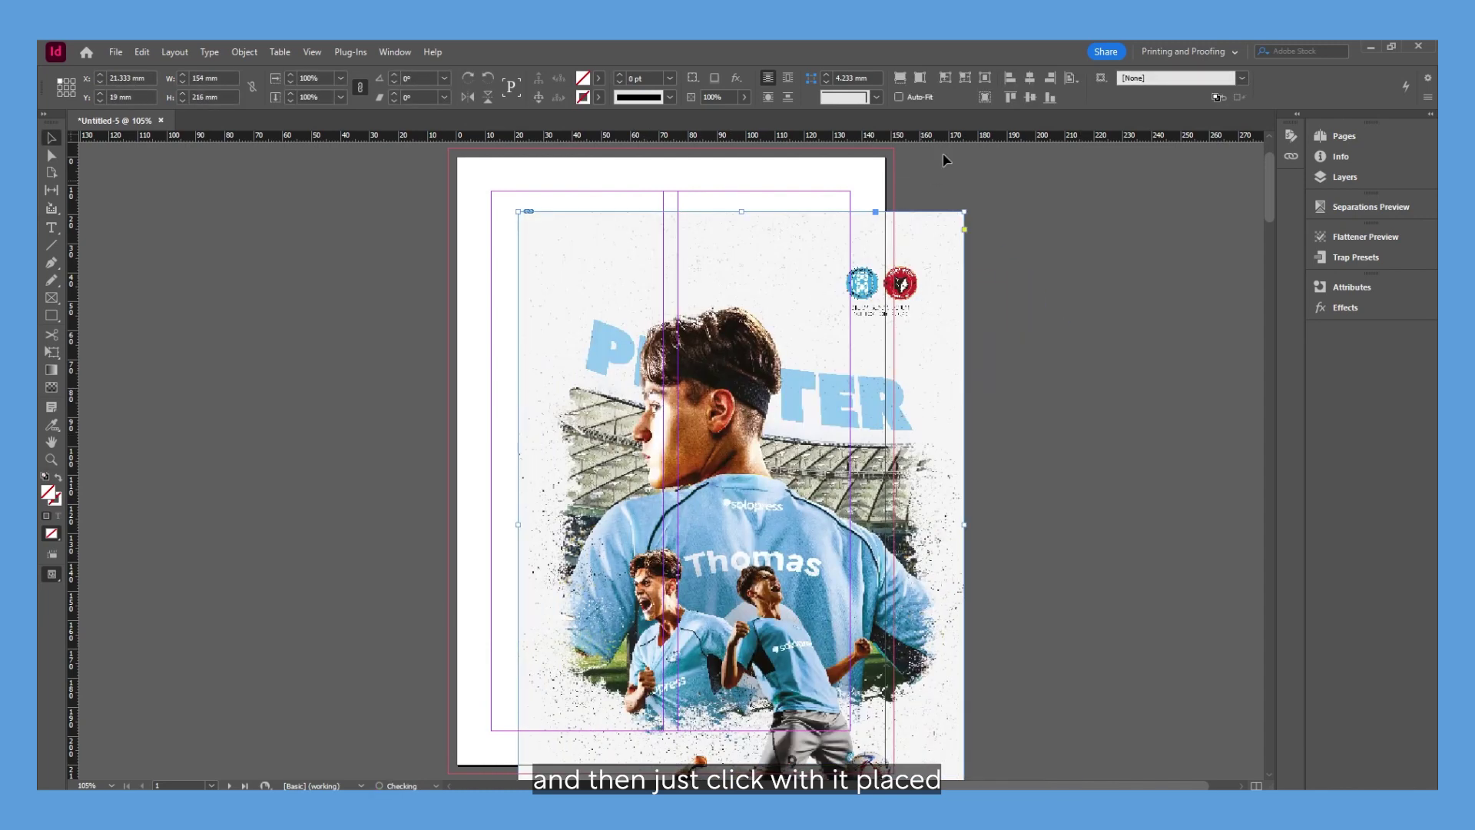
Step: Align the cover to the page's horizontal and vertical centres, then deselect it
{"action": "left_click", "coordinate": [1072, 79]}
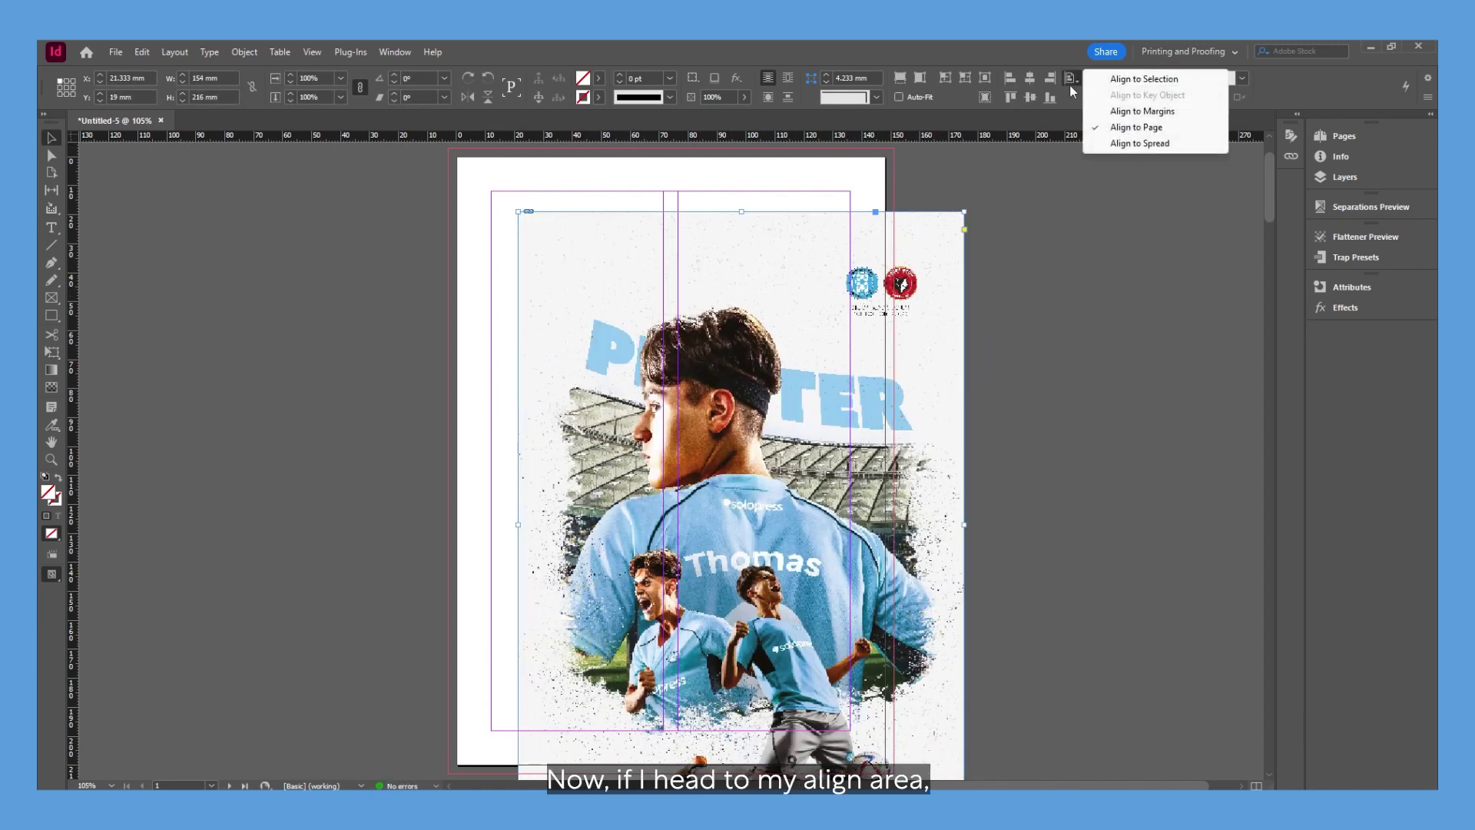
{"action": "left_click", "coordinate": [1131, 128]}
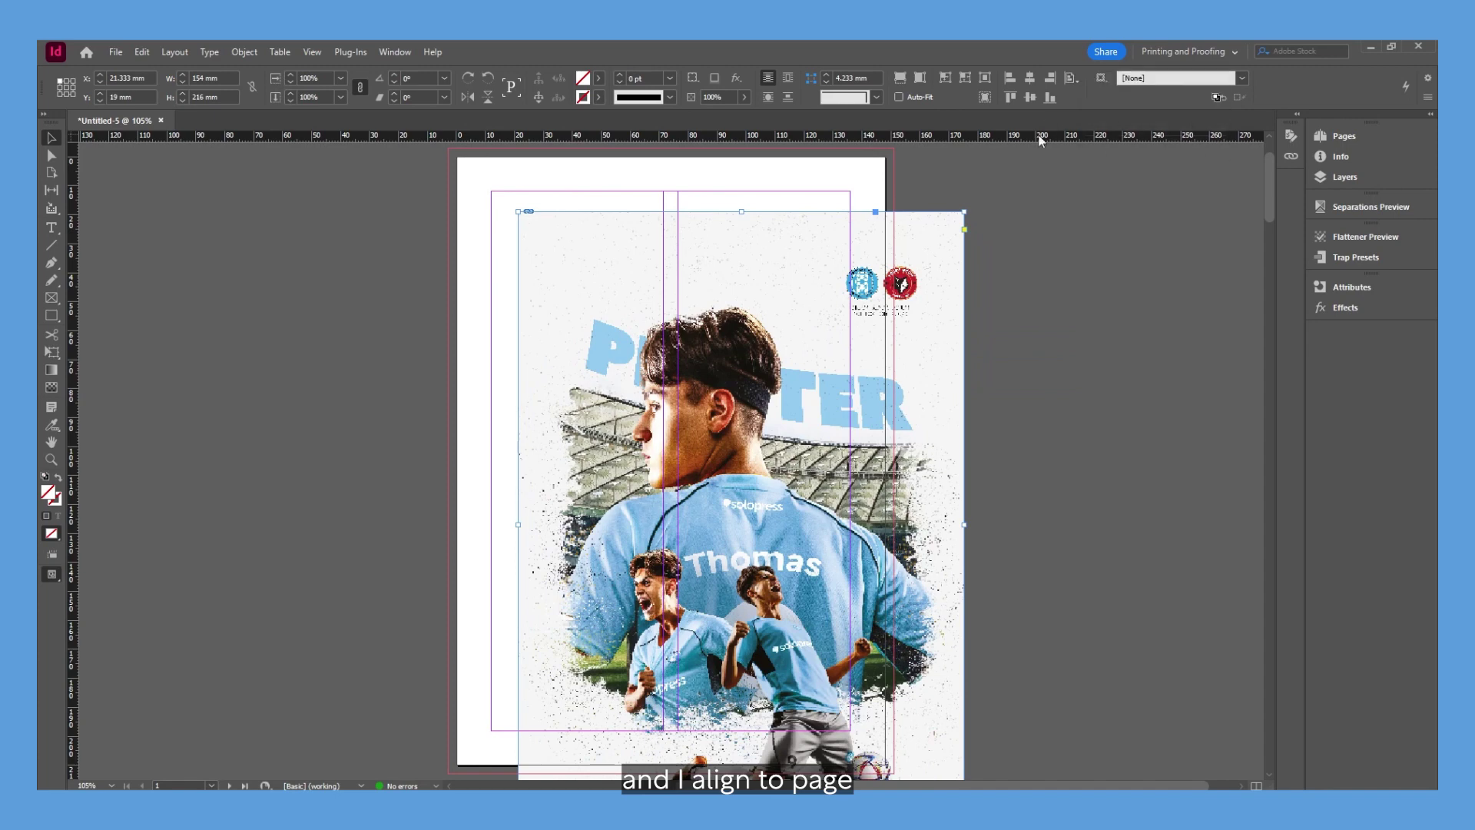
{"action": "left_click", "coordinate": [1032, 80]}
{"action": "left_click", "coordinate": [1028, 98]}
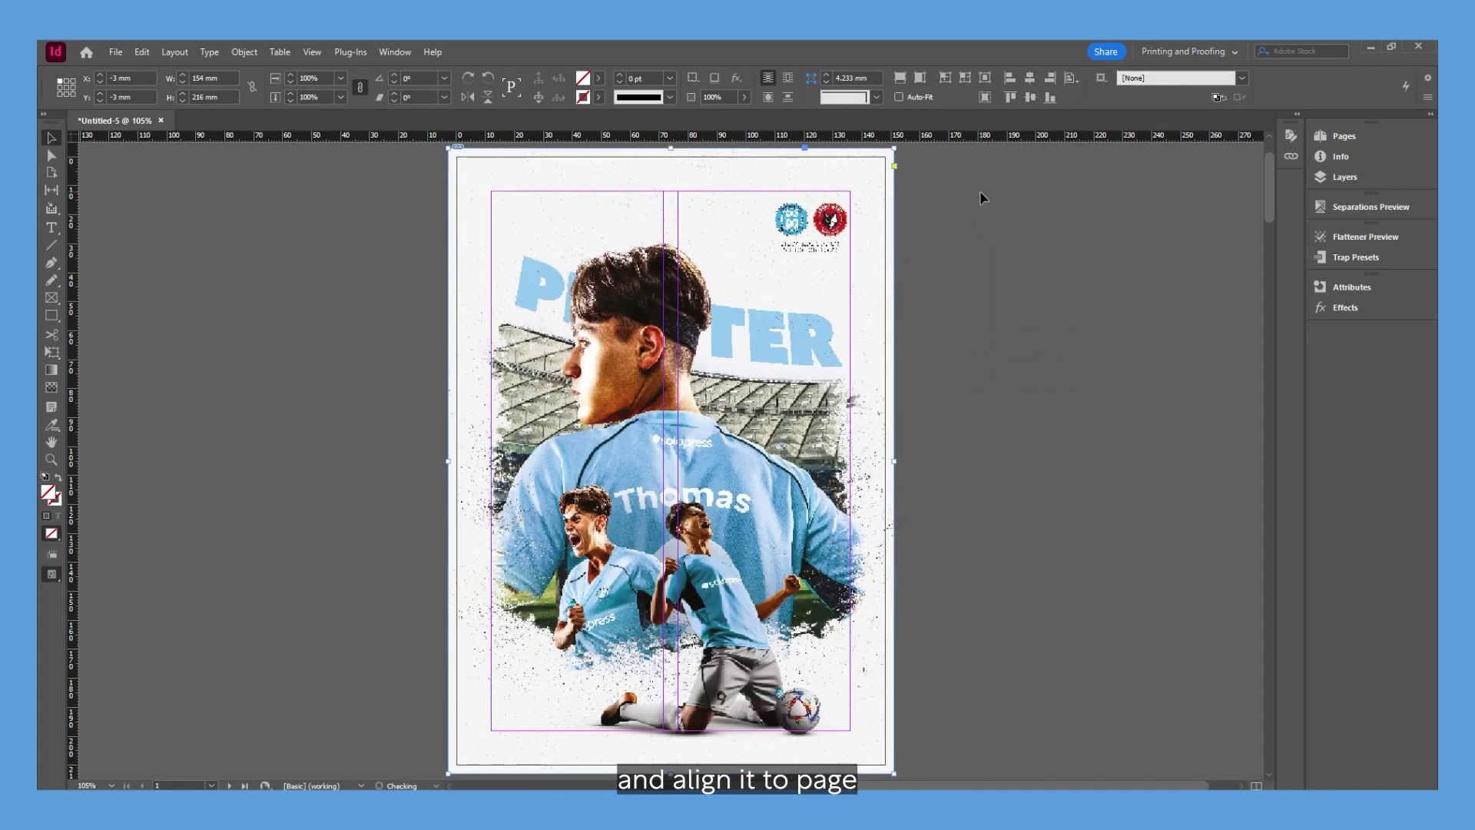
{"action": "left_click", "coordinate": [953, 231]}
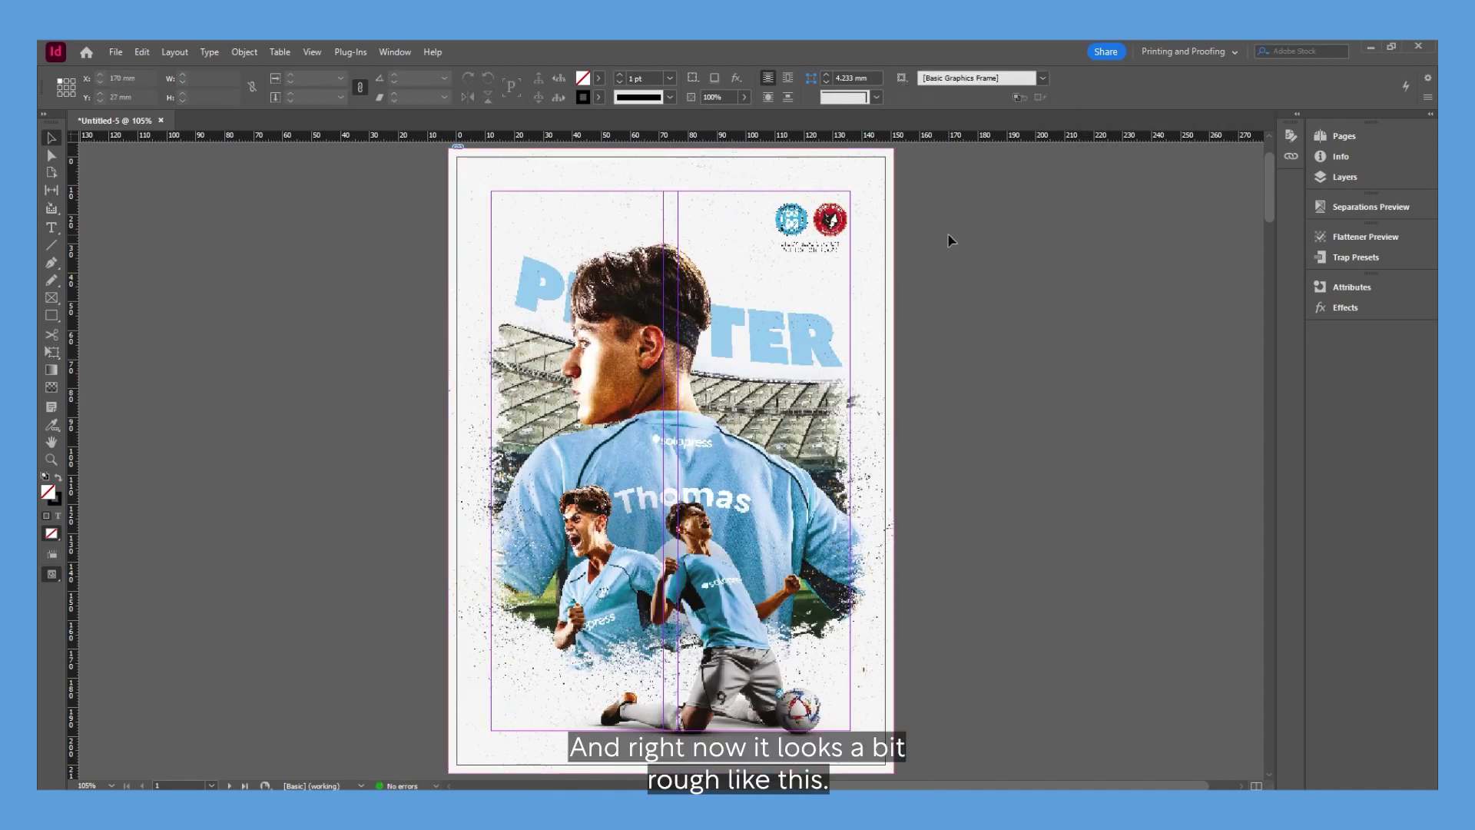
{"action": "scroll", "coordinate": [538, 373], "scroll_direction": "up", "scroll_amount": 3}
Step: Switch View > Display Performance to High Quality Display so the cover renders sharply
{"action": "scroll", "coordinate": [538, 373], "scroll_direction": "down", "scroll_amount": 3}
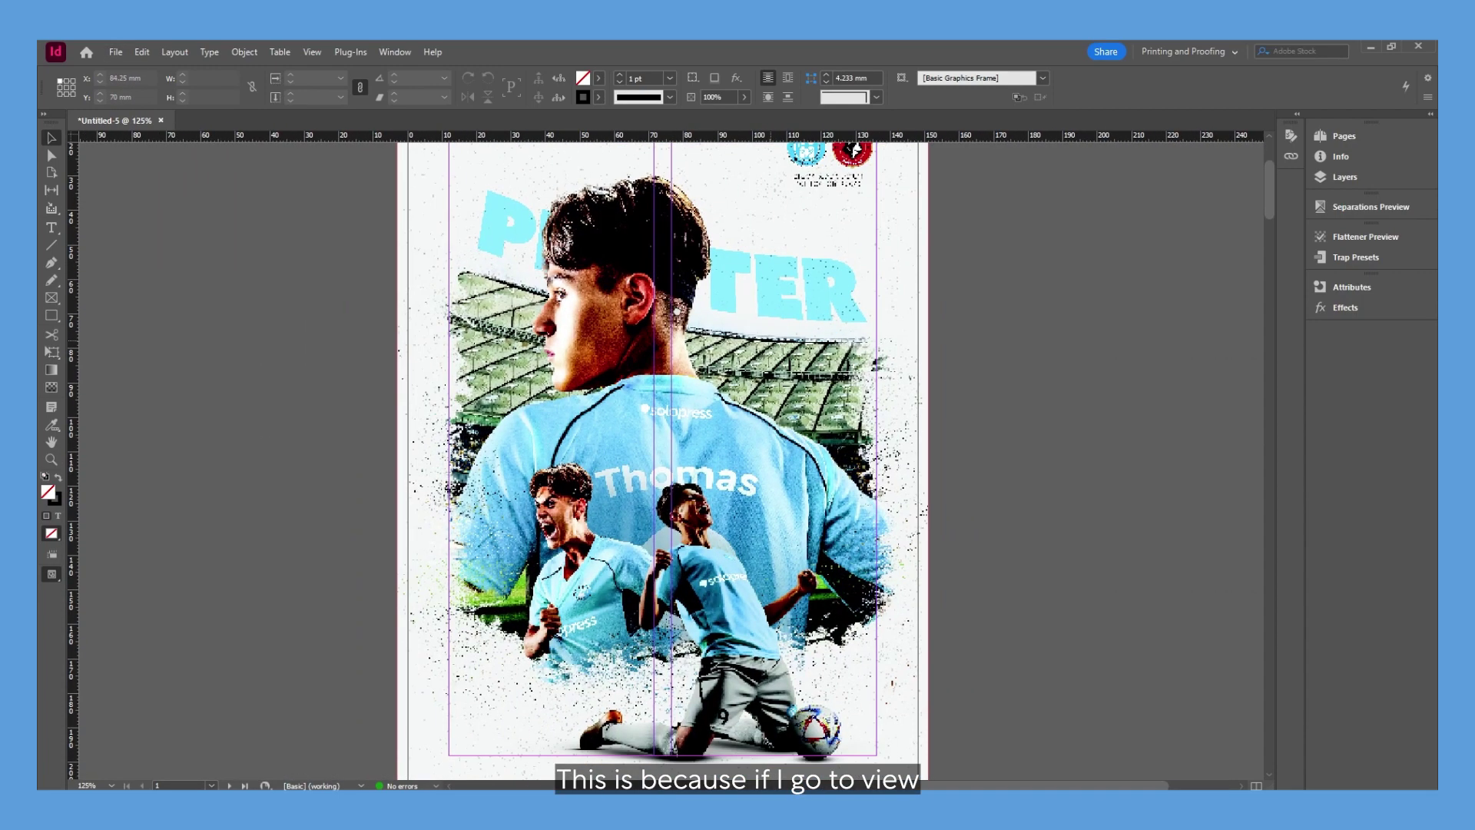
{"action": "left_click", "coordinate": [313, 52]}
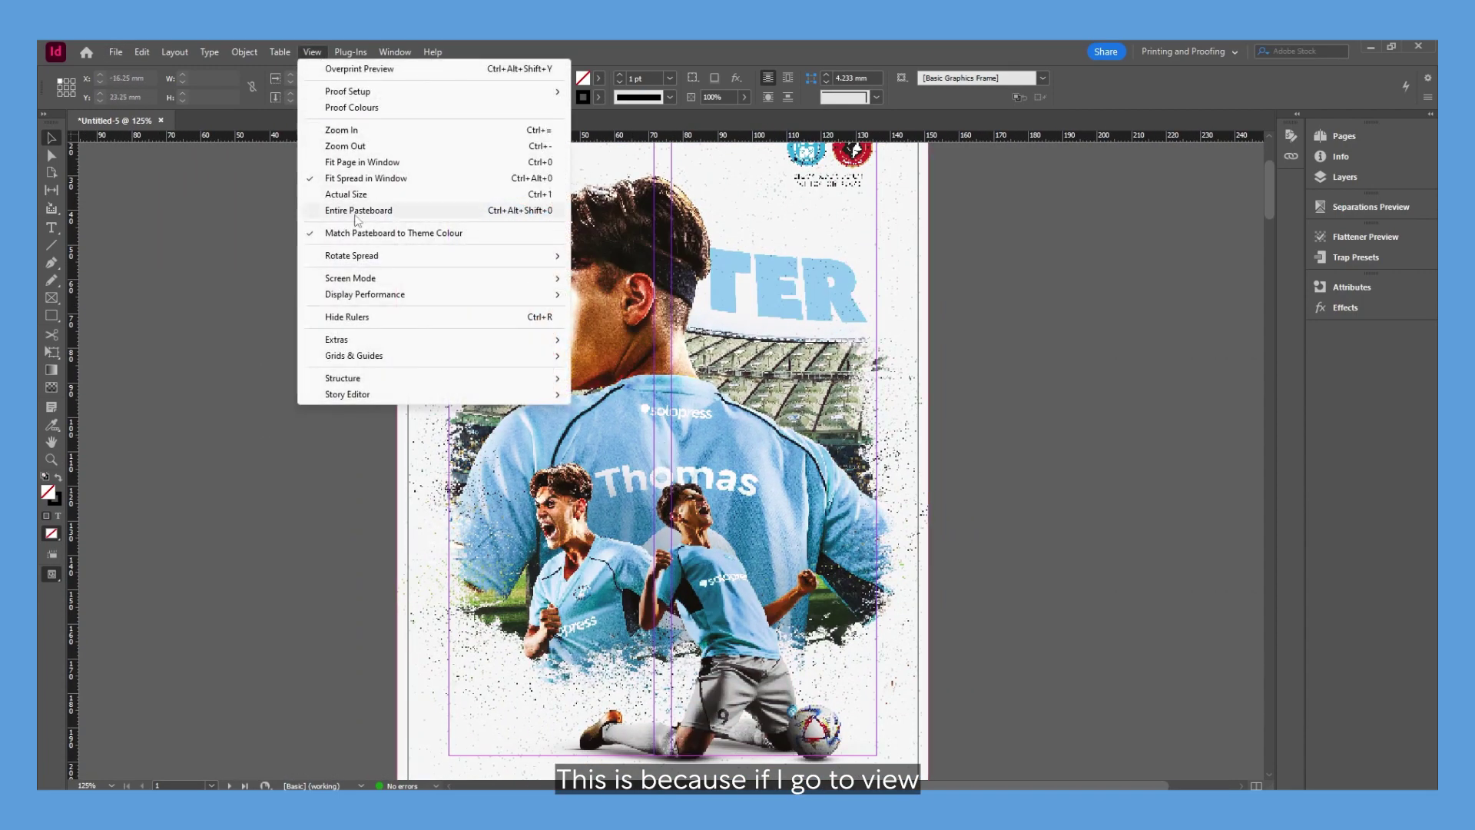
{"action": "mouse_move", "coordinate": [372, 296]}
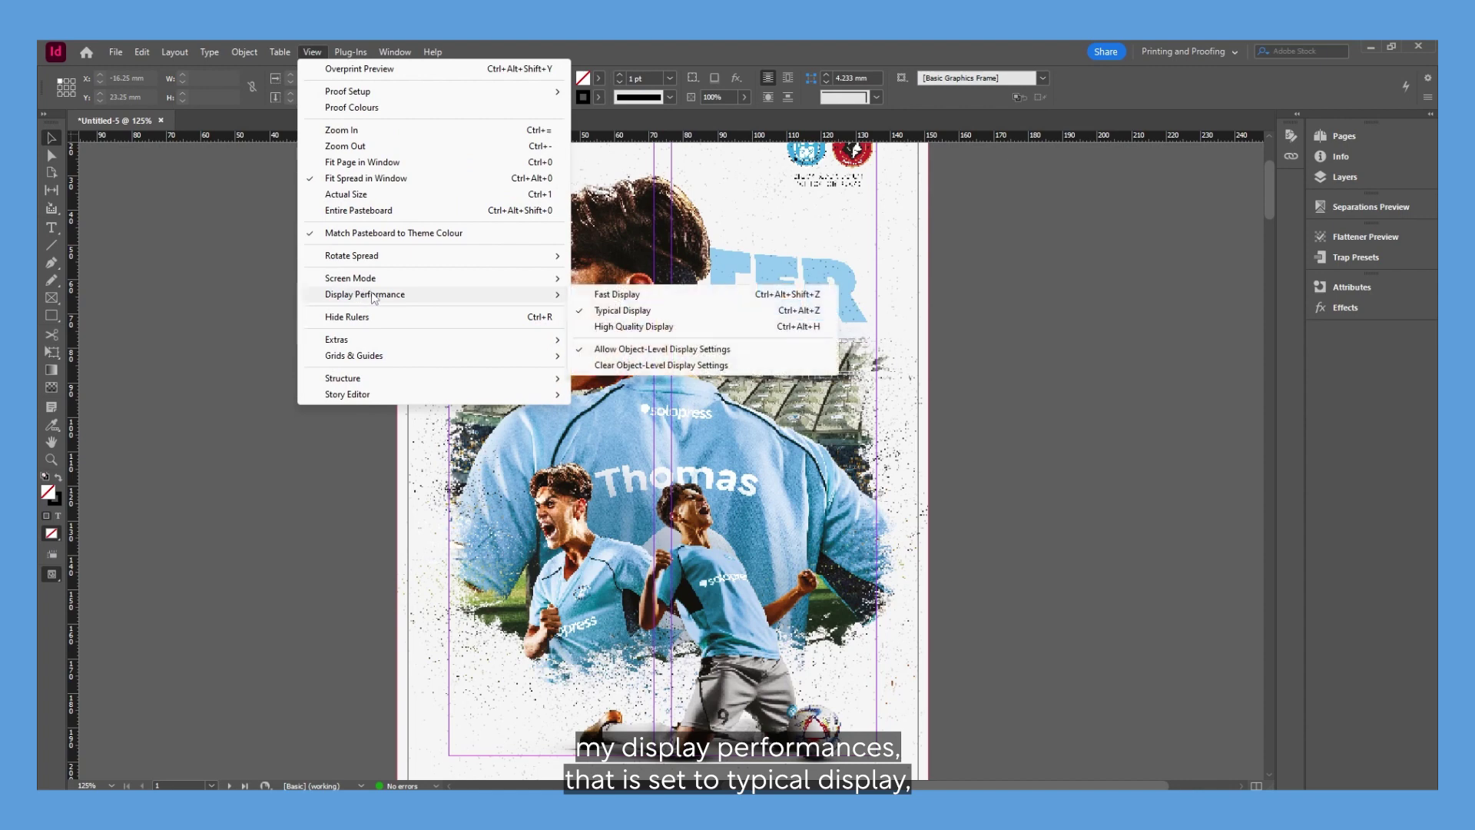
{"action": "left_click", "coordinate": [605, 327]}
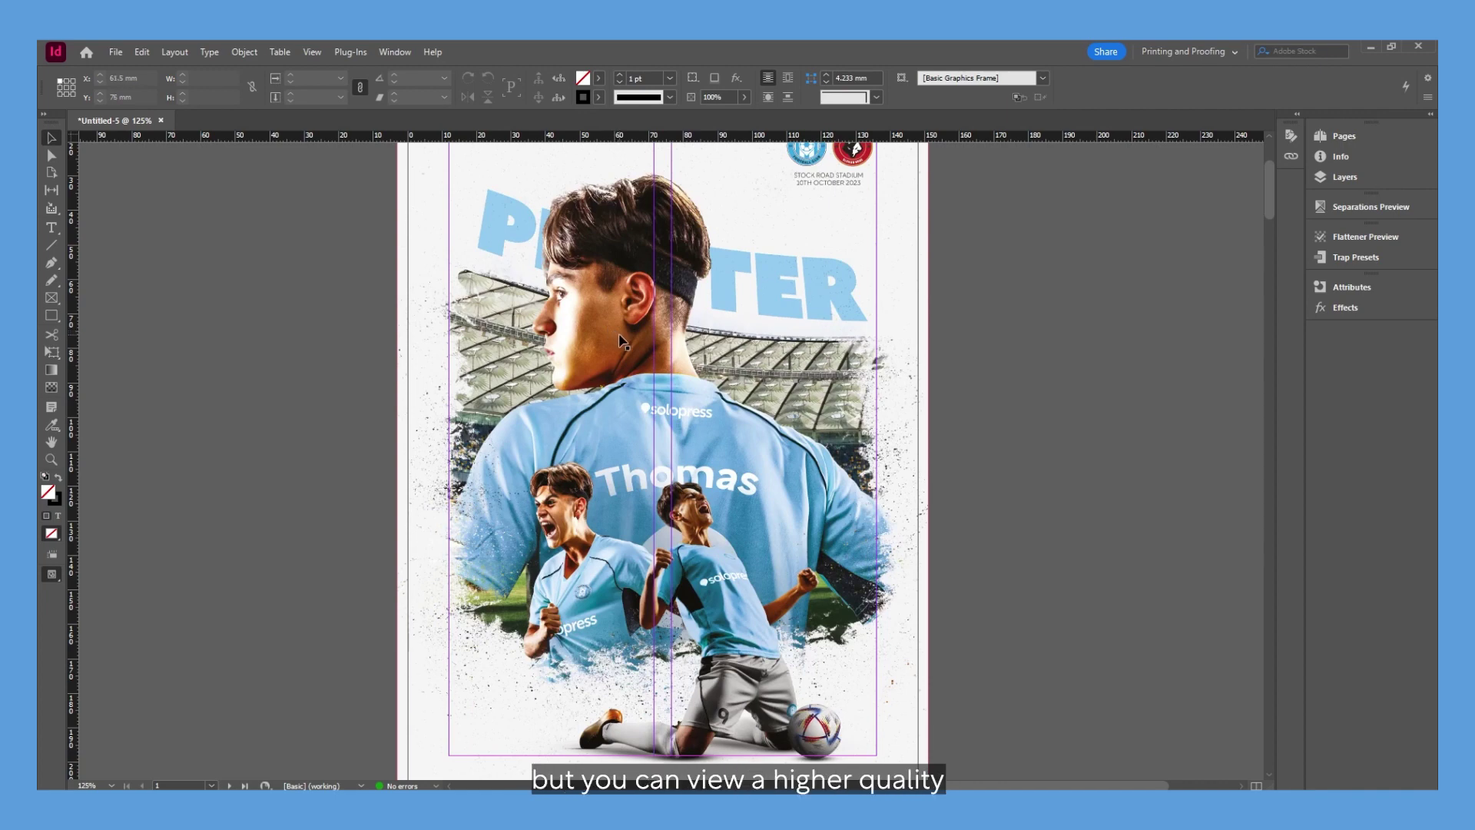
{"action": "key", "text": "ctrl+minus"}
{"action": "key", "text": "ctrl+minus"}
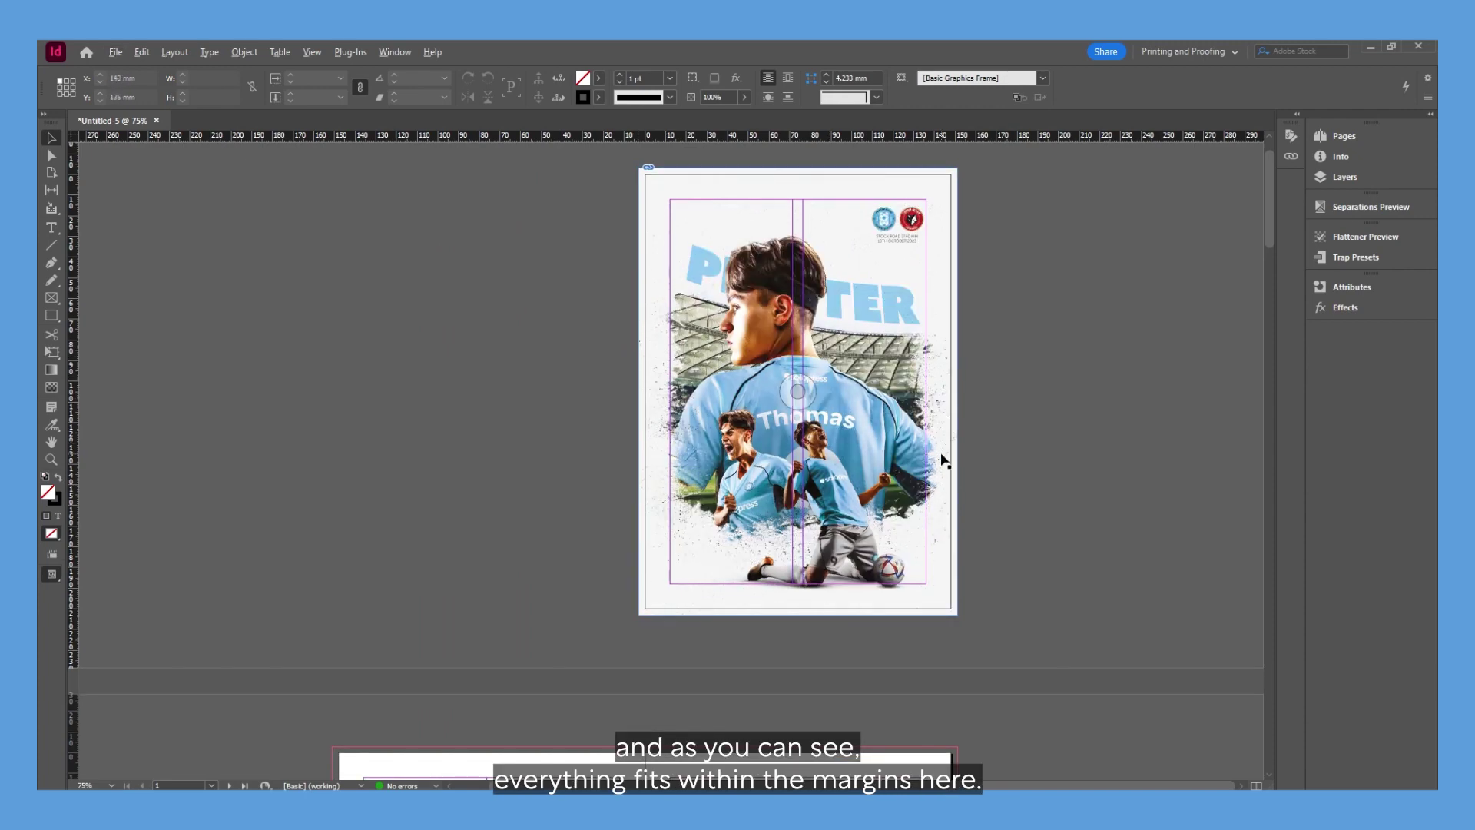
{"action": "key", "text": "ctrl+equal"}
{"action": "key", "text": "ctrl+equal"}
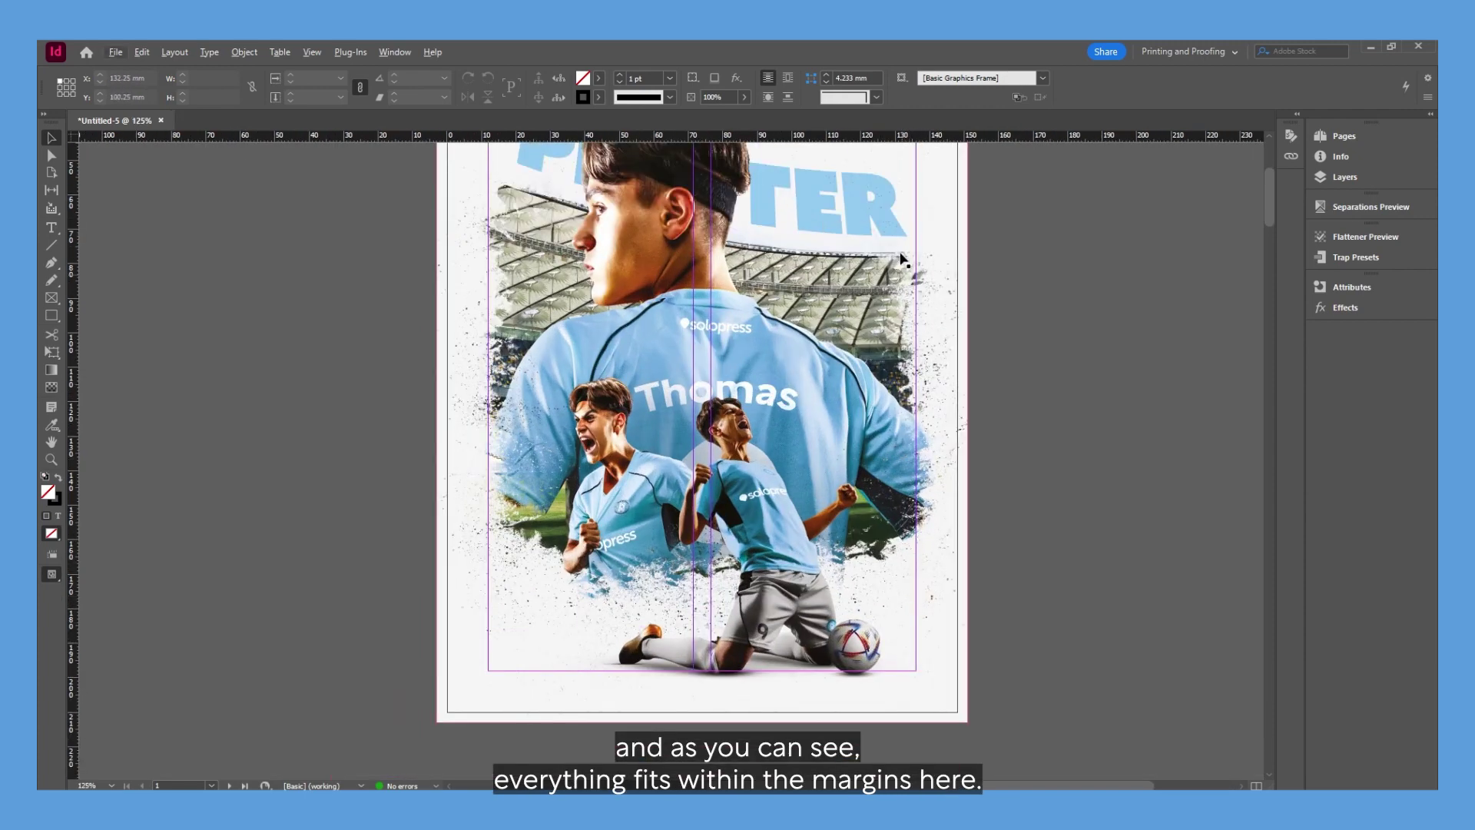
{"action": "scroll", "coordinate": [903, 259], "scroll_direction": "up", "scroll_amount": 5}
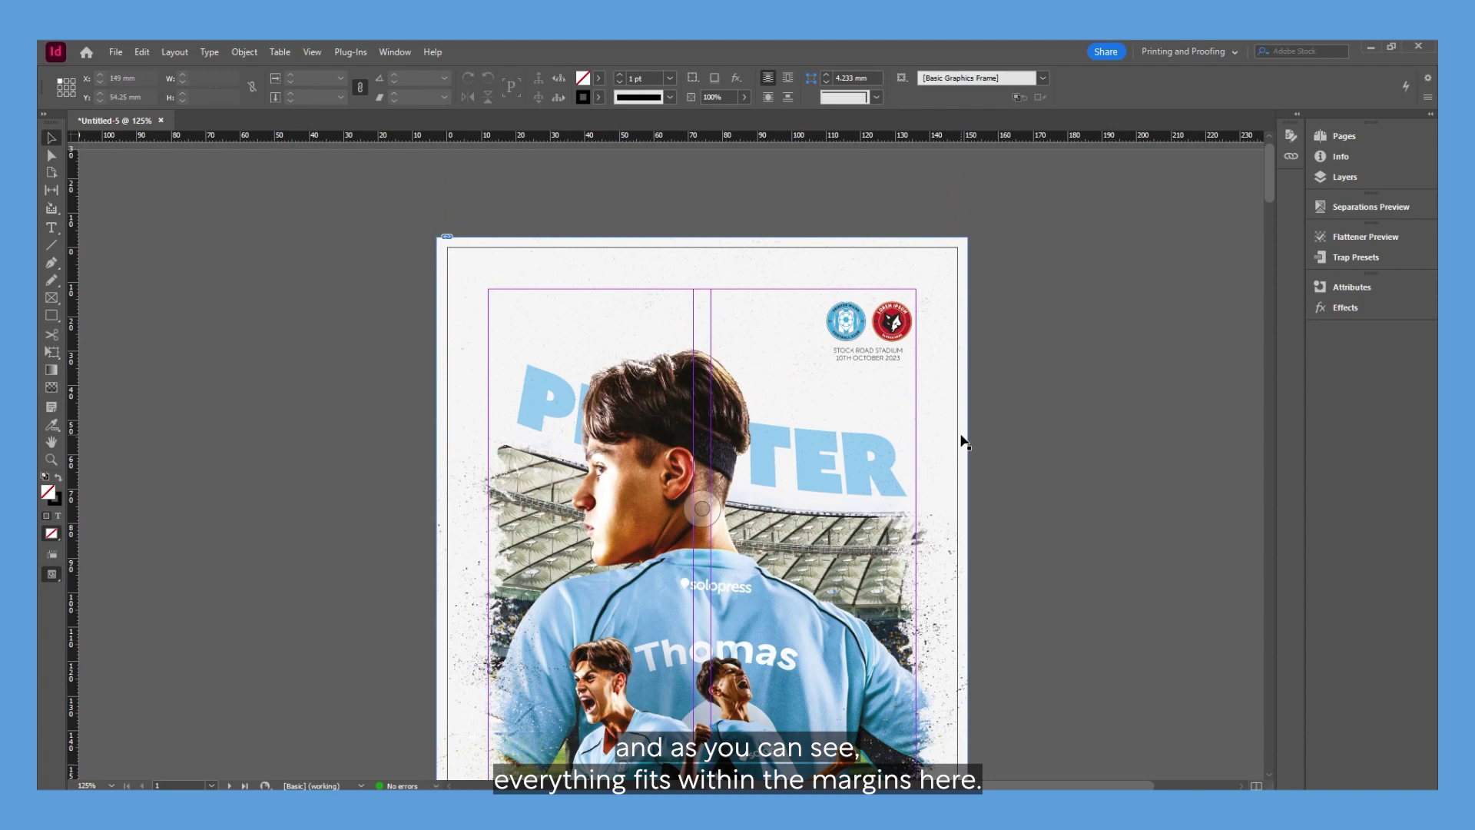
{"action": "scroll", "coordinate": [963, 442], "scroll_direction": "down", "scroll_amount": 3}
{"action": "scroll", "coordinate": [942, 510], "scroll_direction": "up", "scroll_amount": 4}
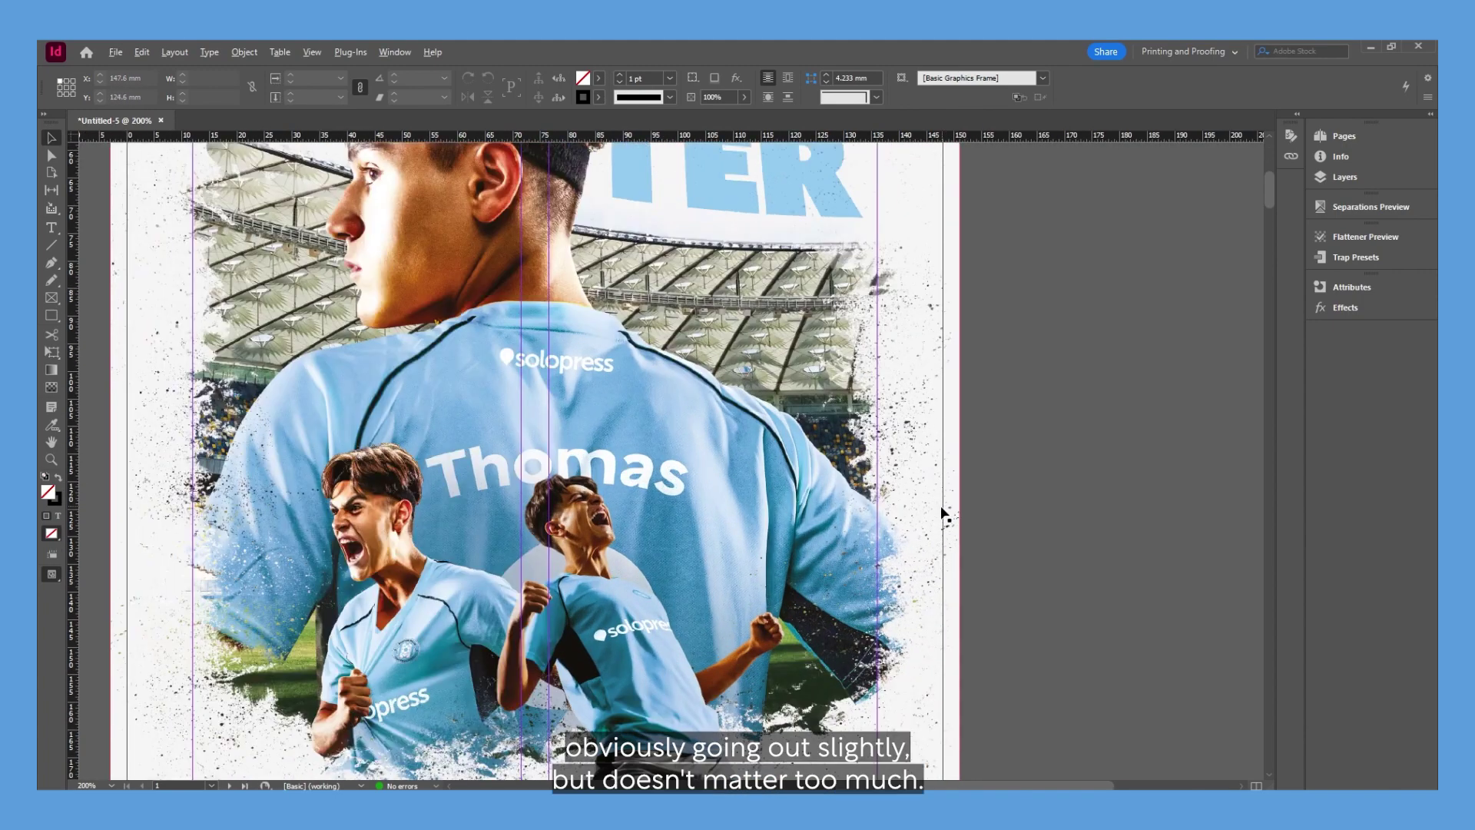
{"action": "scroll", "coordinate": [875, 506], "scroll_direction": "down", "scroll_amount": 4}
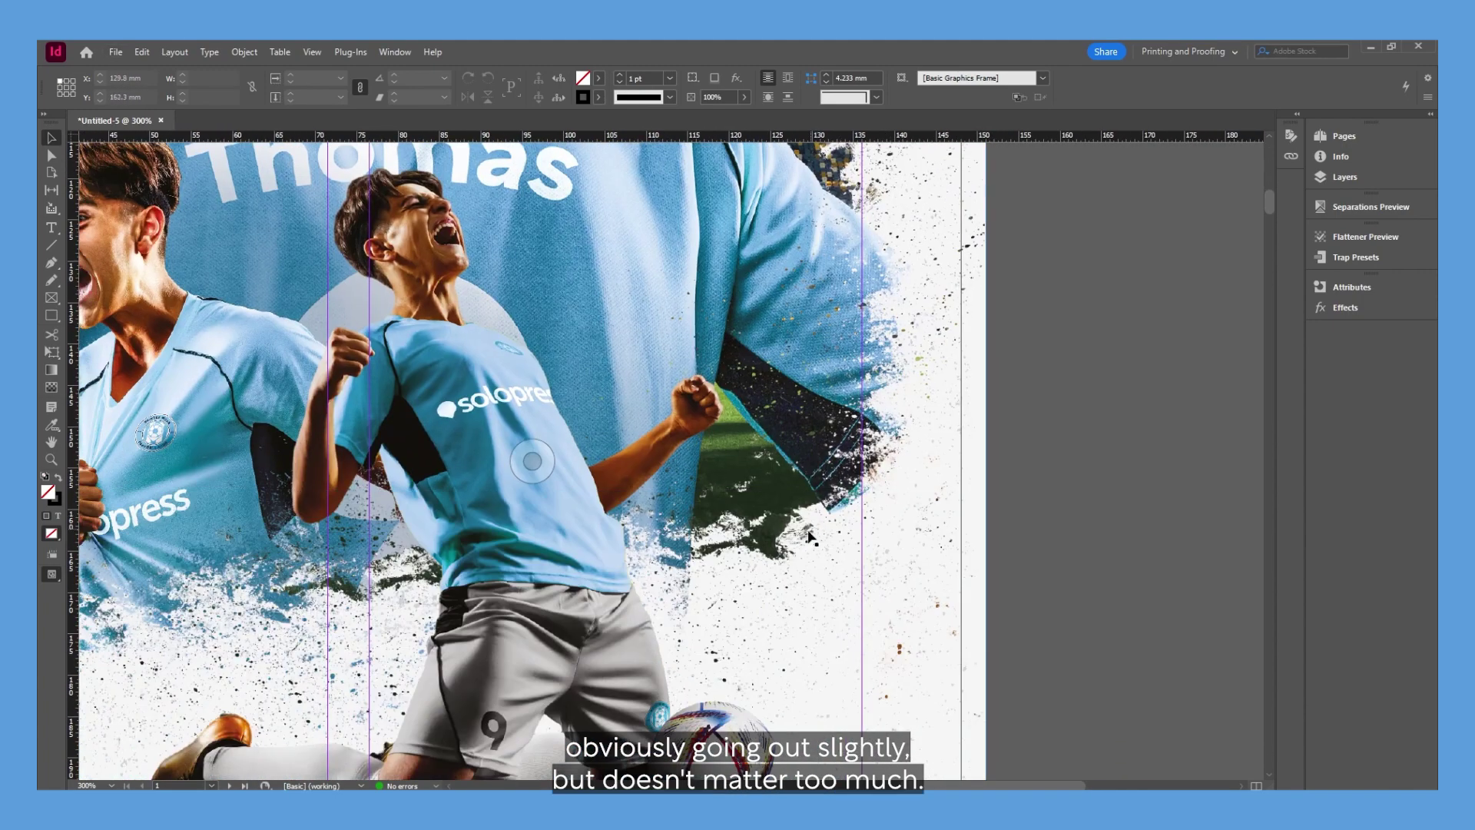
{"action": "scroll", "coordinate": [760, 588], "scroll_direction": "down", "scroll_amount": 3}
{"action": "left_click_drag", "start_coordinate": [696, 665], "coordinate": [698, 622]}
{"action": "scroll", "coordinate": [698, 622], "scroll_direction": "up", "scroll_amount": 3}
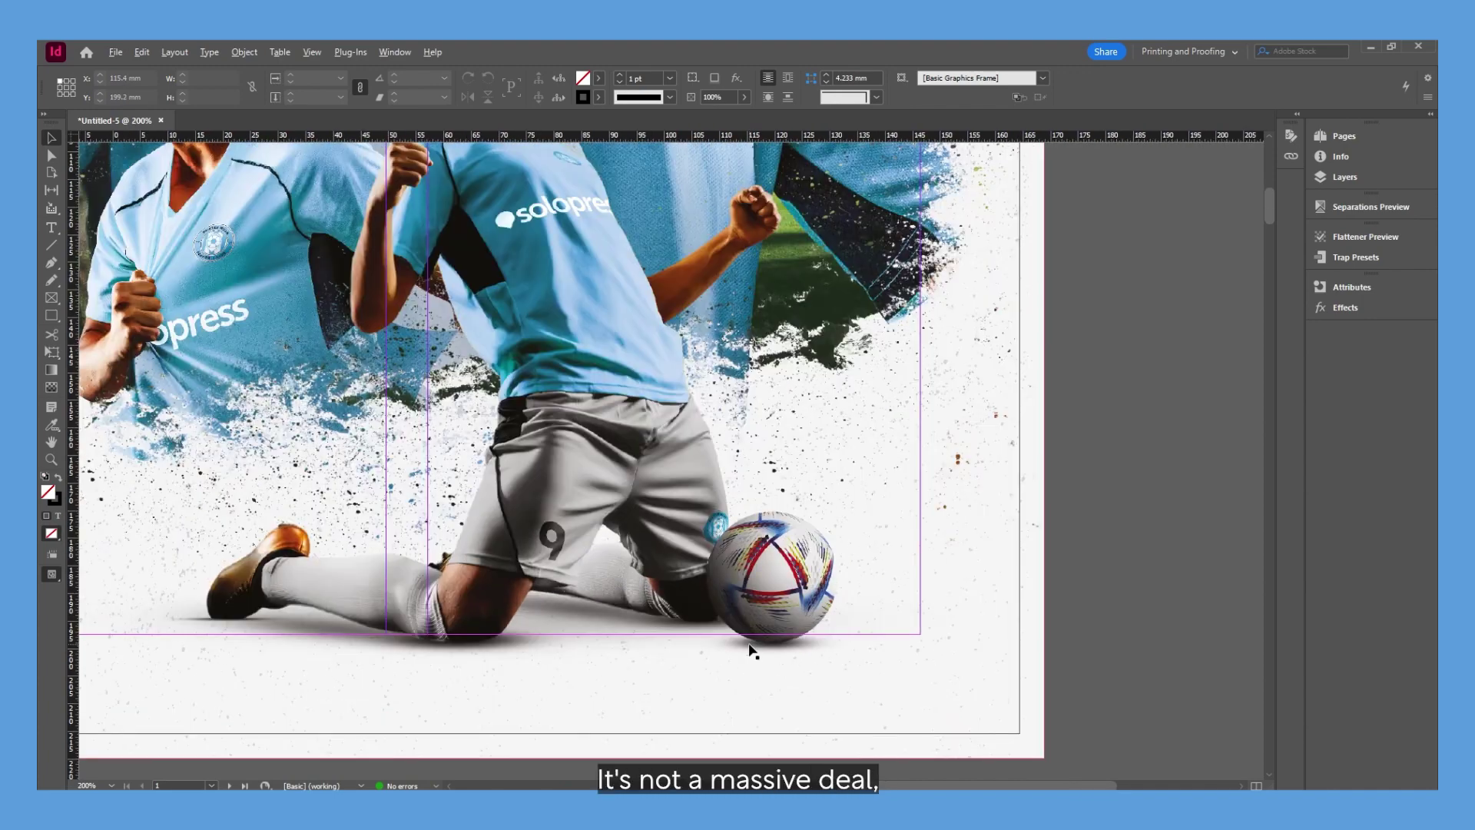
{"action": "scroll", "coordinate": [736, 620], "scroll_direction": "down", "scroll_amount": 3}
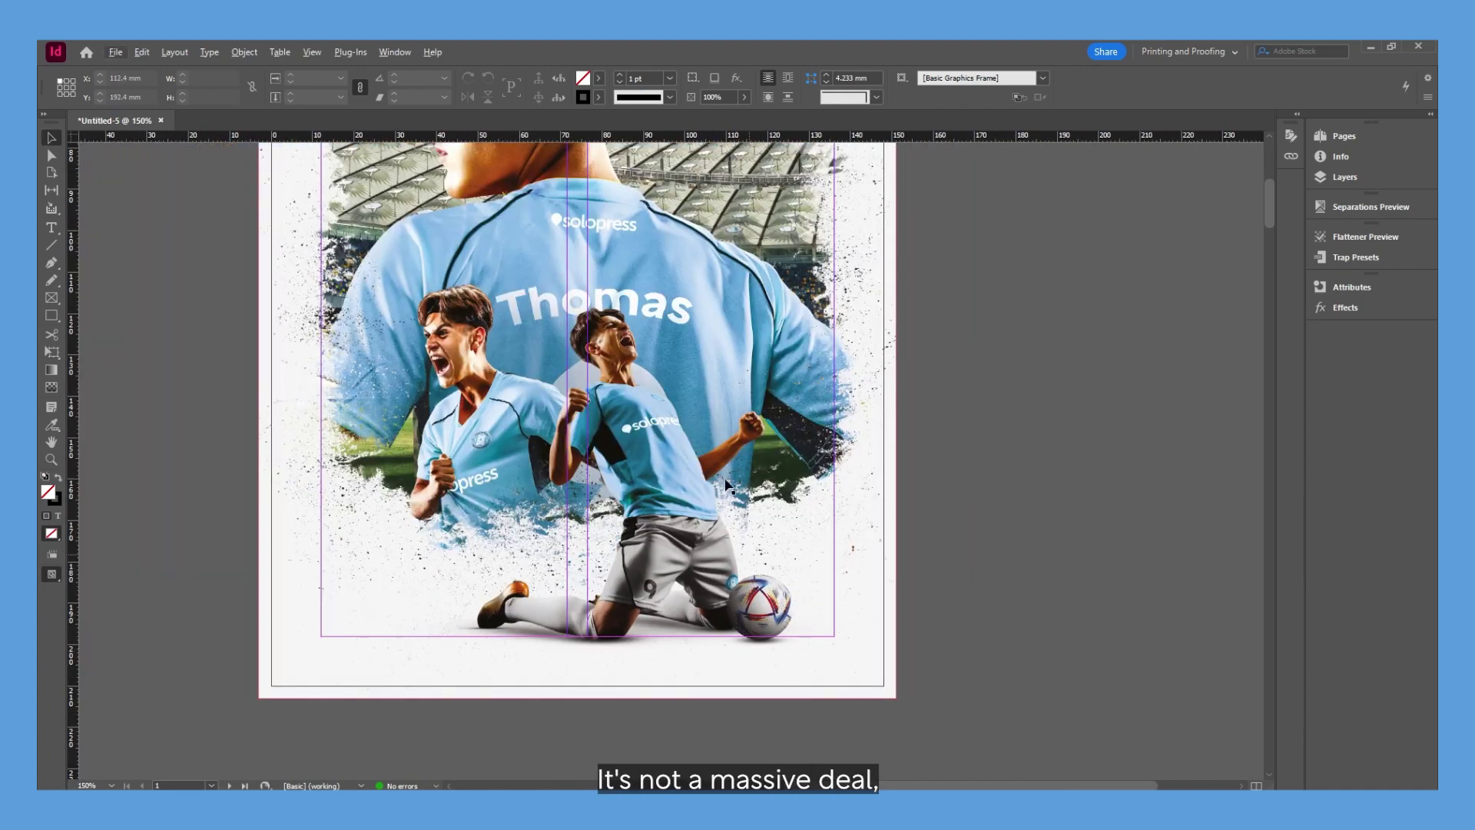
{"action": "scroll", "coordinate": [659, 273], "scroll_direction": "down", "scroll_amount": 3}
{"action": "left_click_drag", "start_coordinate": [678, 404], "coordinate": [678, 436]}
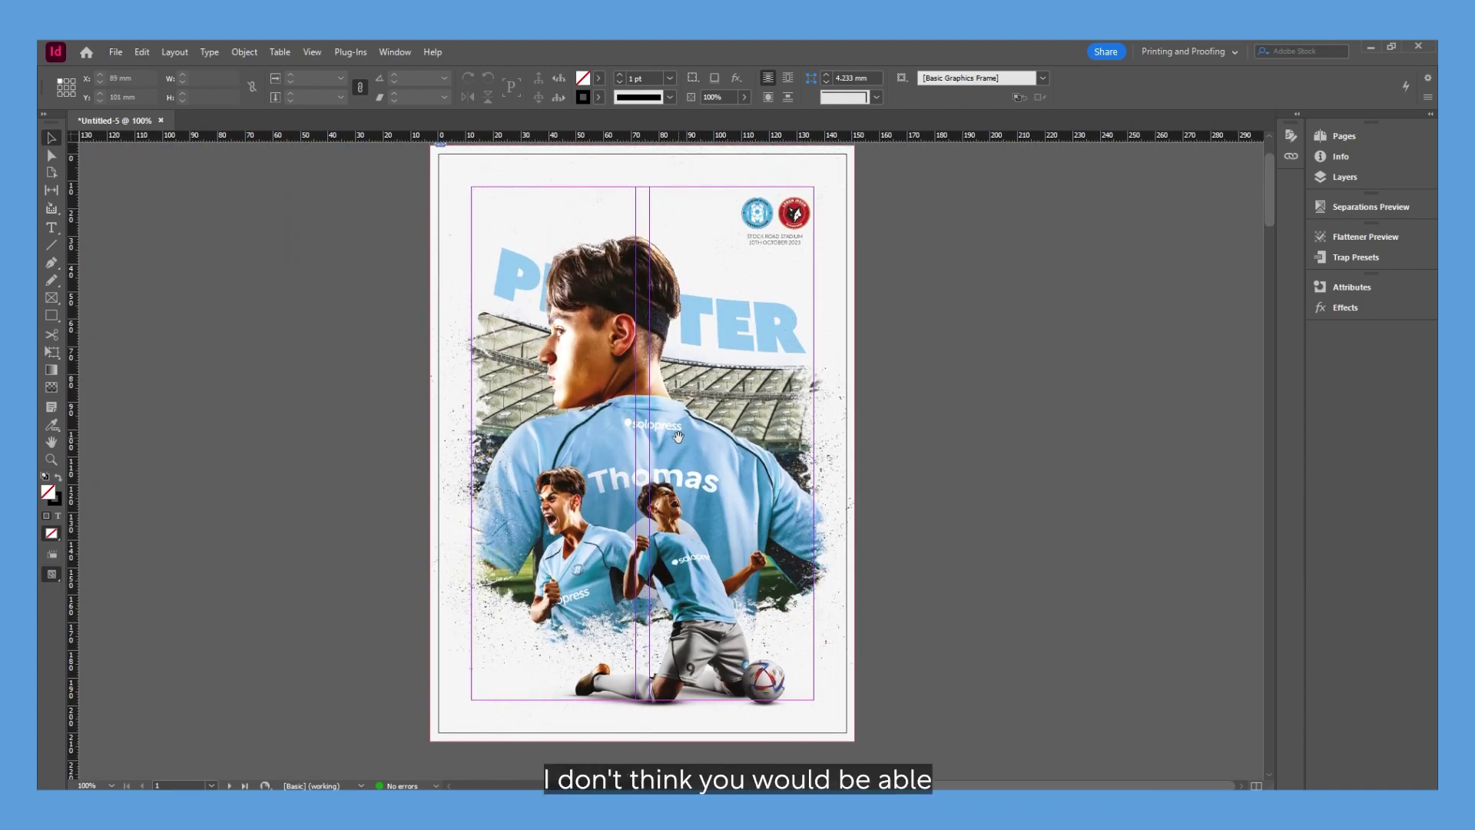
{"action": "scroll", "coordinate": [684, 418], "scroll_direction": "up", "scroll_amount": 1}
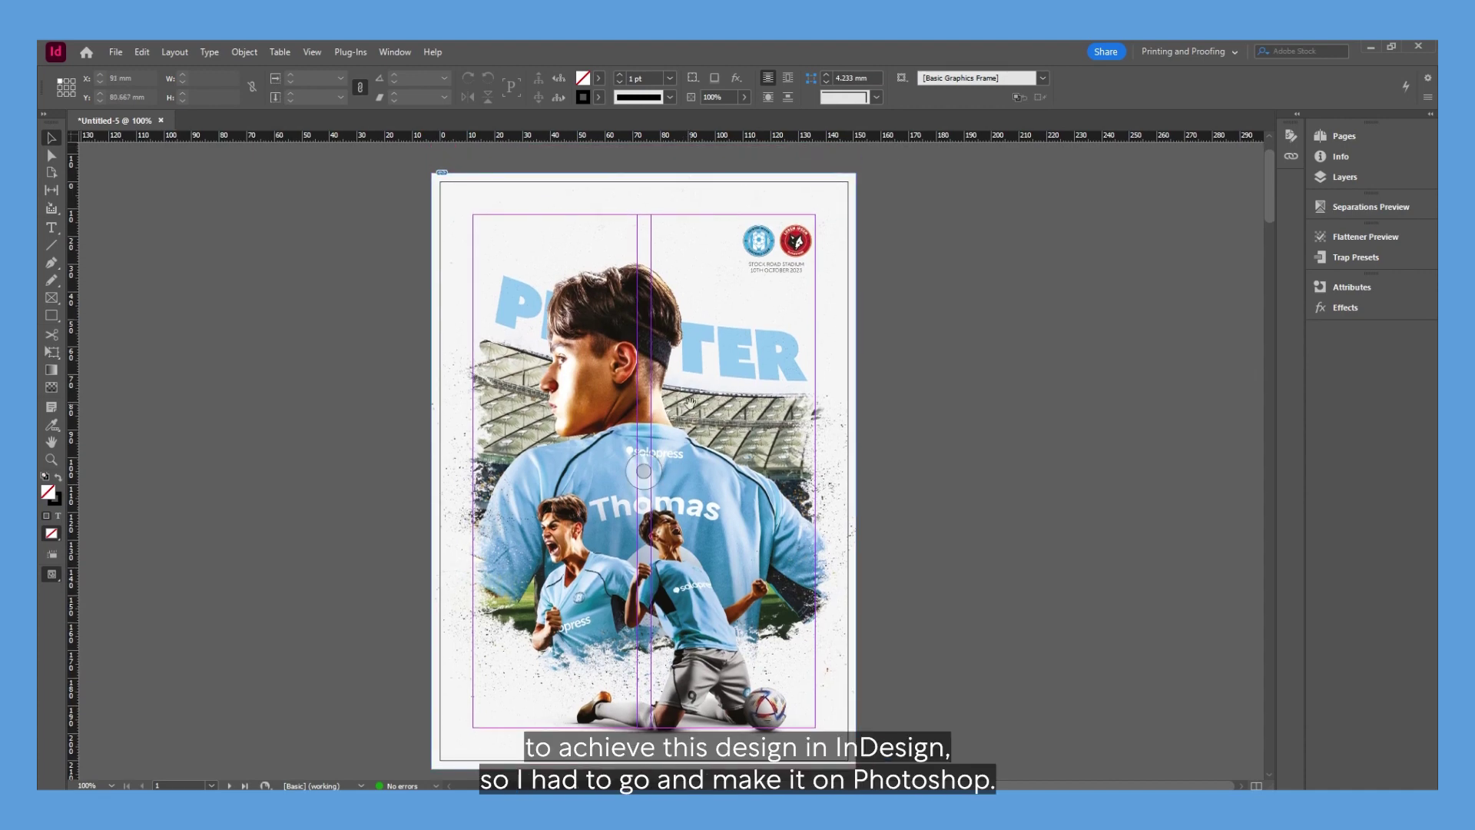
{"action": "key", "text": "alt"}
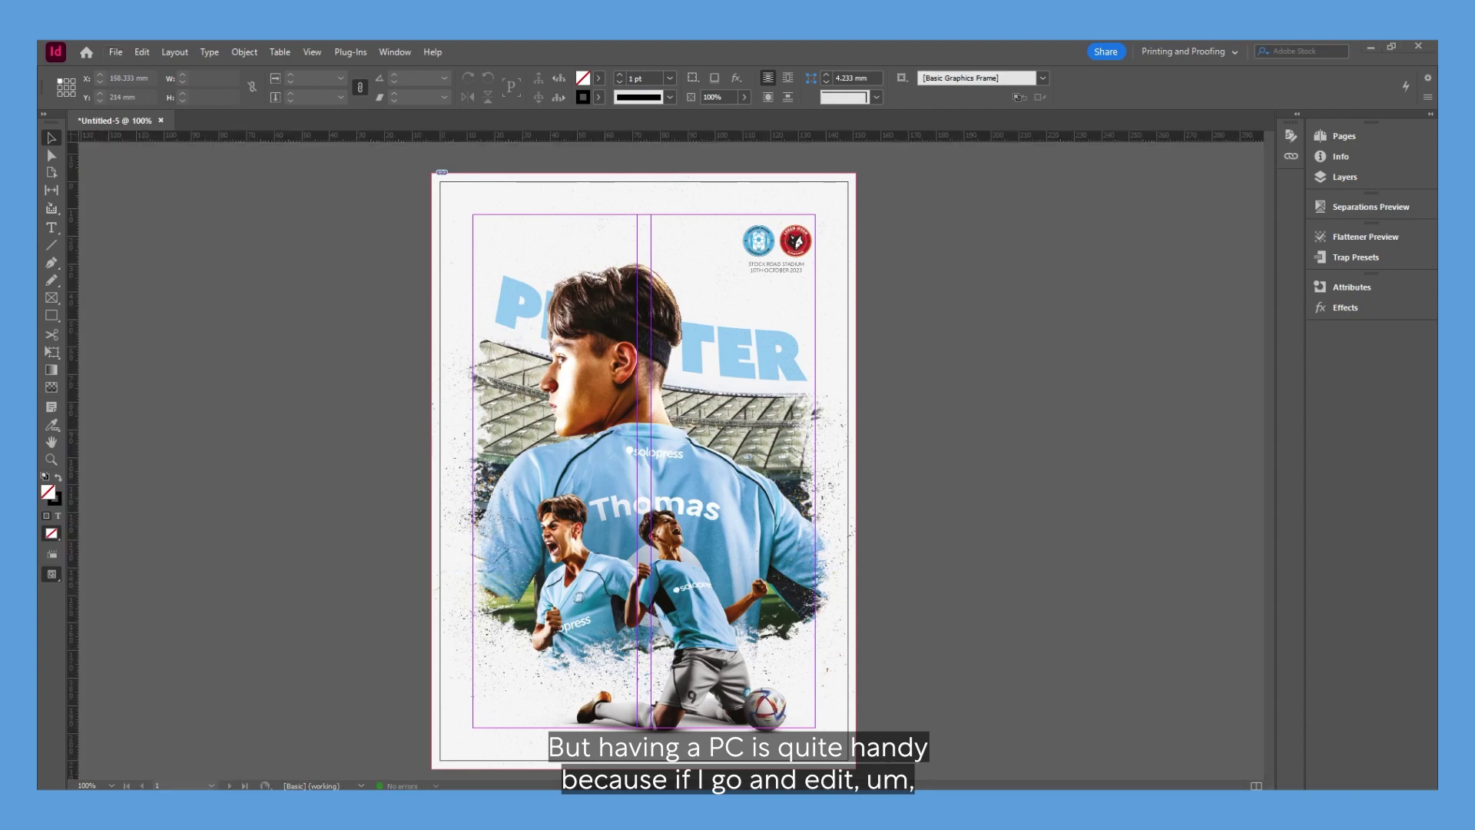
{"action": "key", "text": "alt+Tab"}
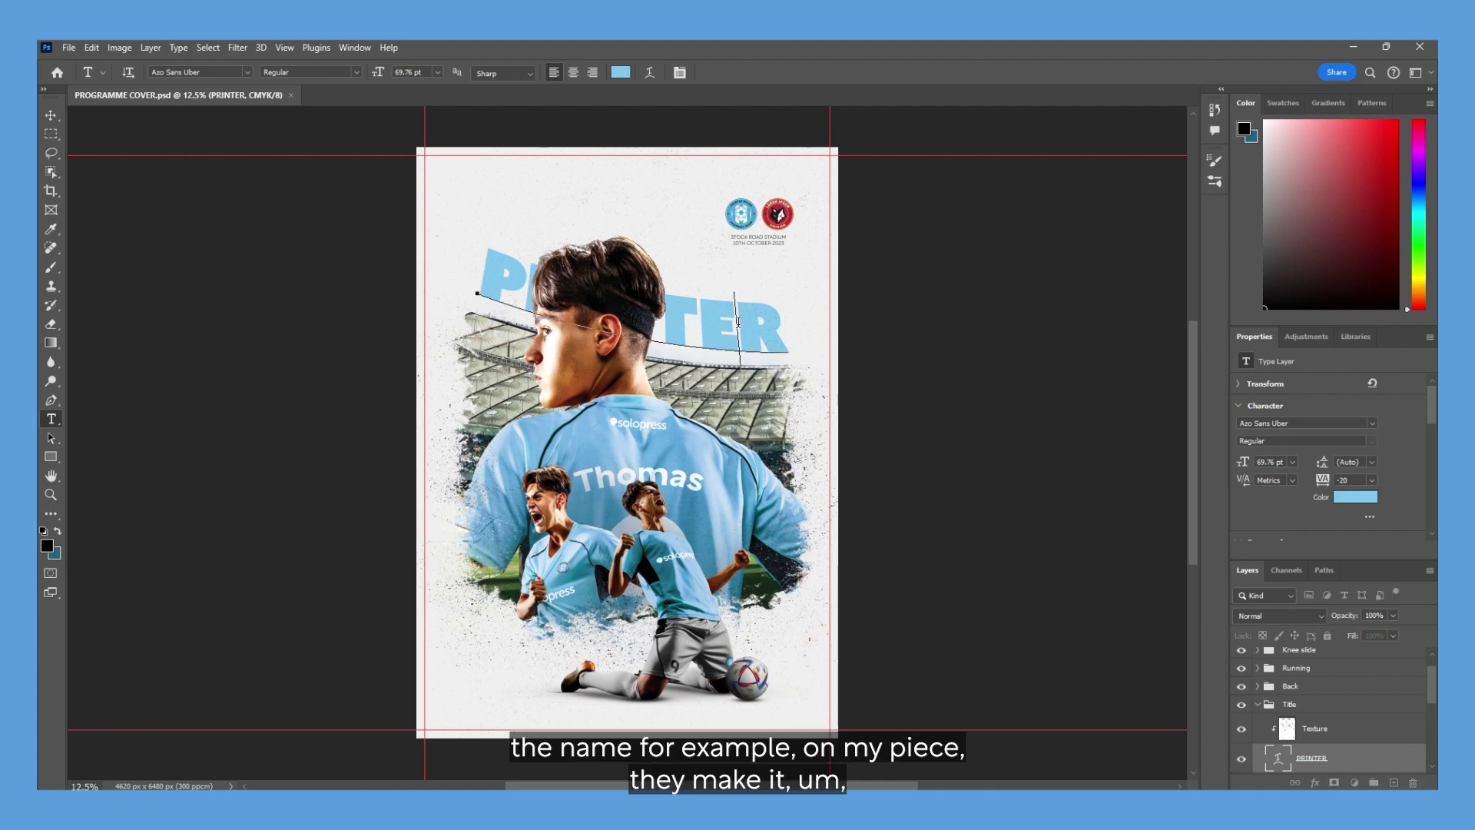
Step: Retype the PRINTER title as POINTS and widen it with Free Transform
{"action": "double_click", "coordinate": [738, 323]}
{"action": "type", "text": "POINTS"}
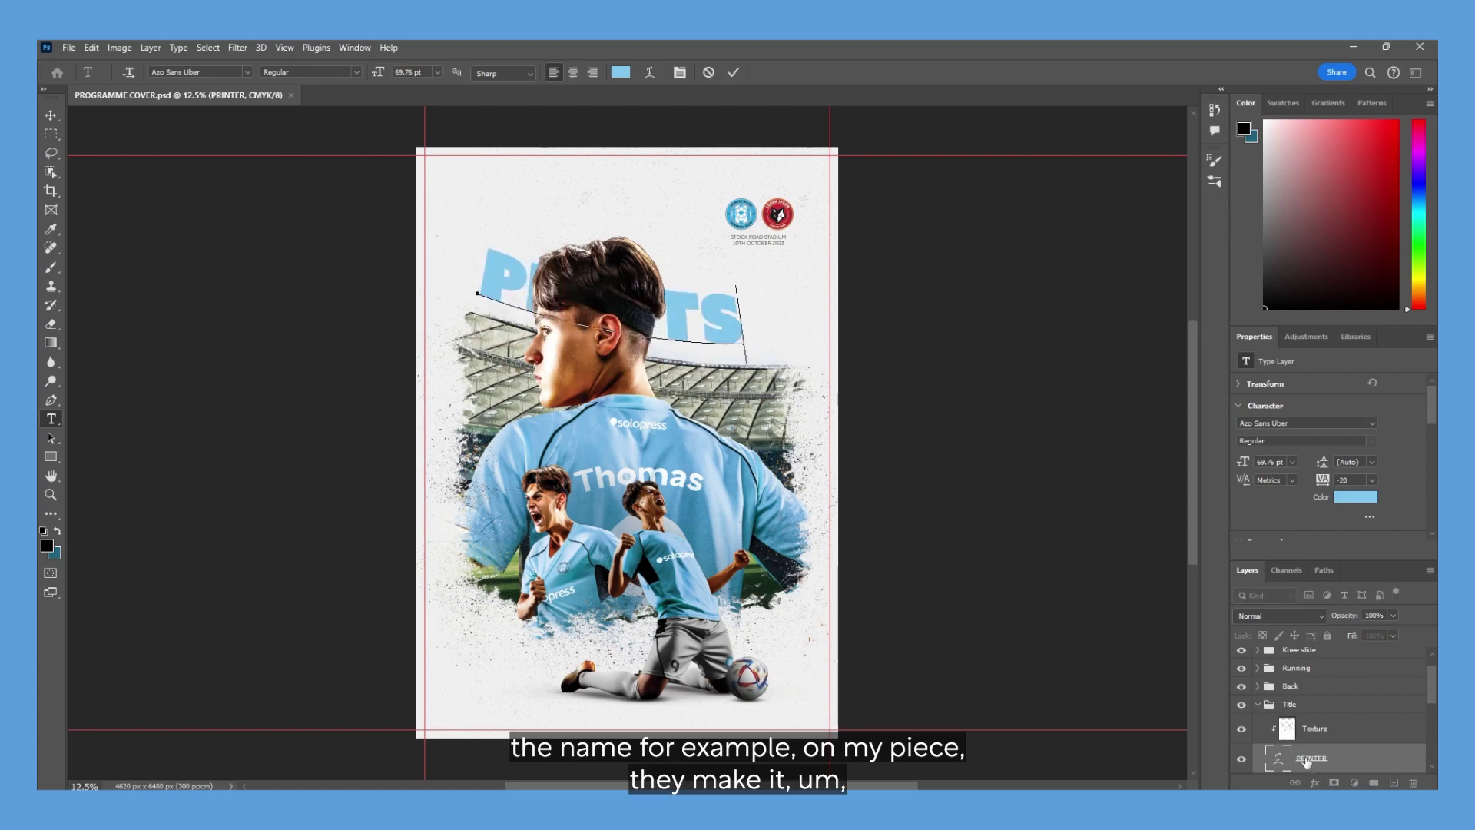
{"action": "key", "text": "ctrl+Return"}
{"action": "key", "text": "ctrl+t"}
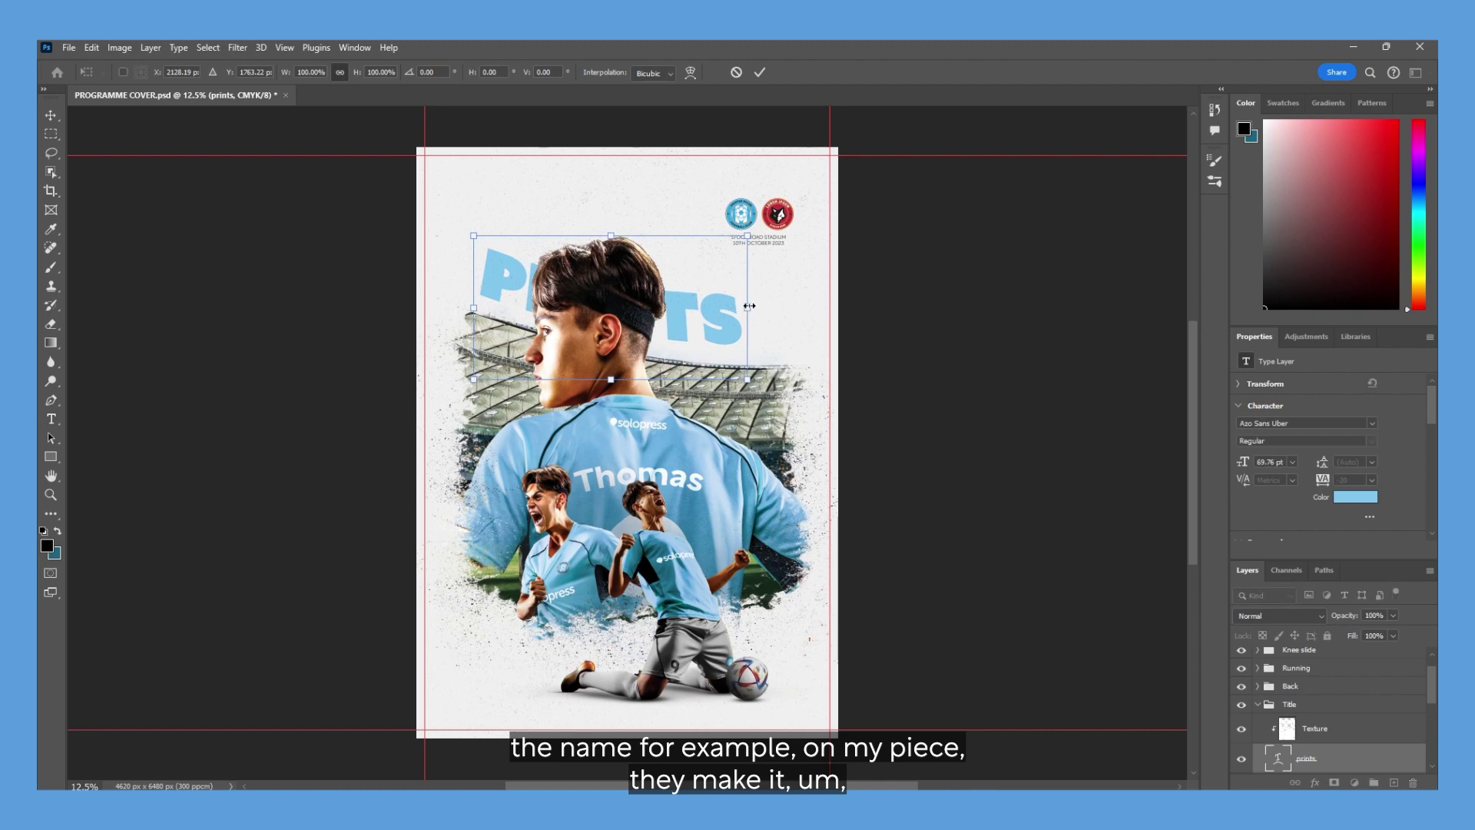
{"action": "mouse_move", "coordinate": [748, 307]}
{"action": "left_mouse_down"}
{"action": "mouse_move", "coordinate": [779, 307]}
{"action": "mouse_move", "coordinate": [753, 313]}
{"action": "left_mouse_up"}
{"action": "key", "text": "Return"}
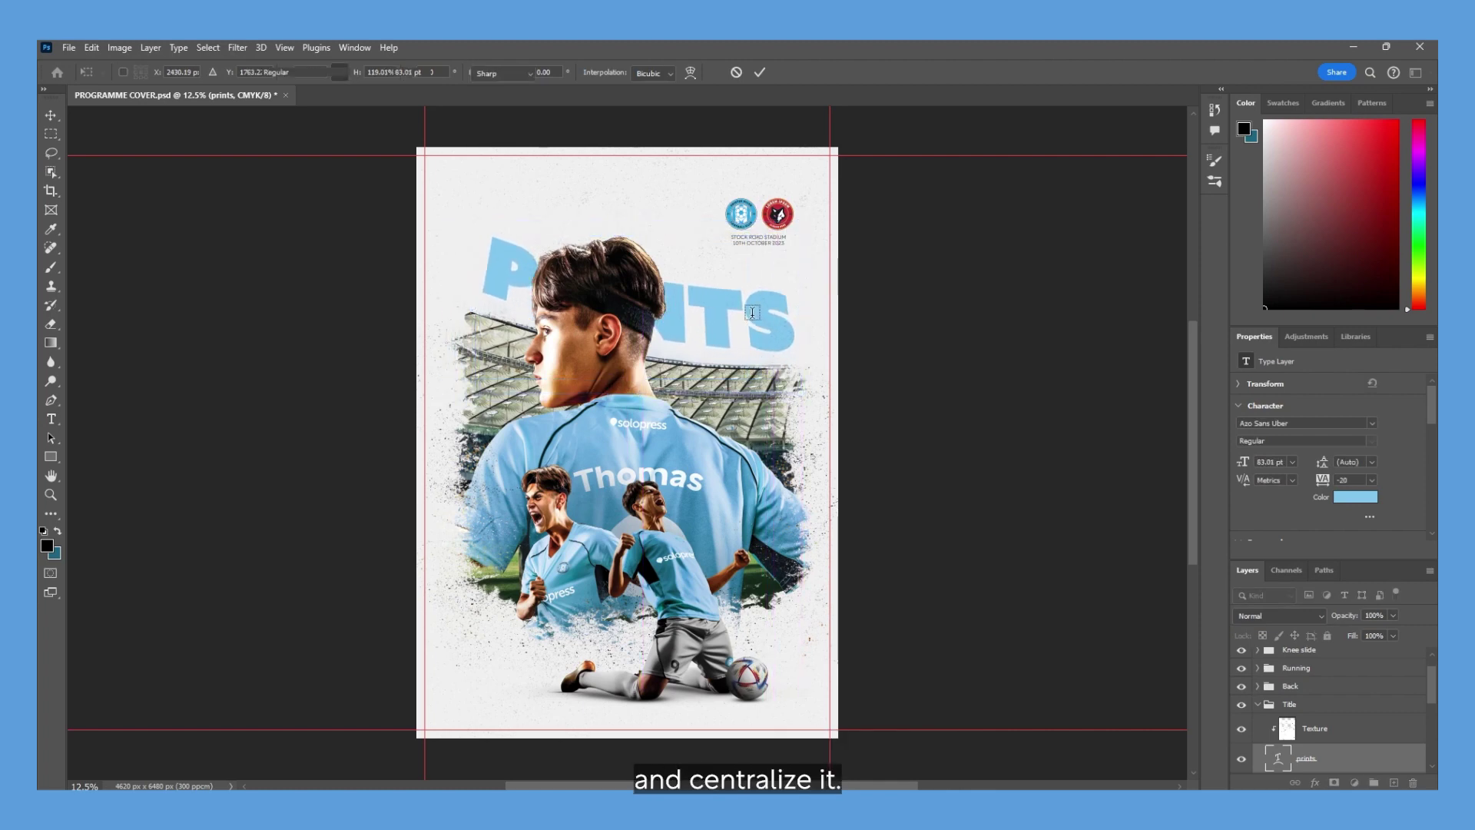
Step: Save PROGRAMME COVER.psd and switch back to the InDesign layout
{"action": "key", "text": "ctrl+s"}
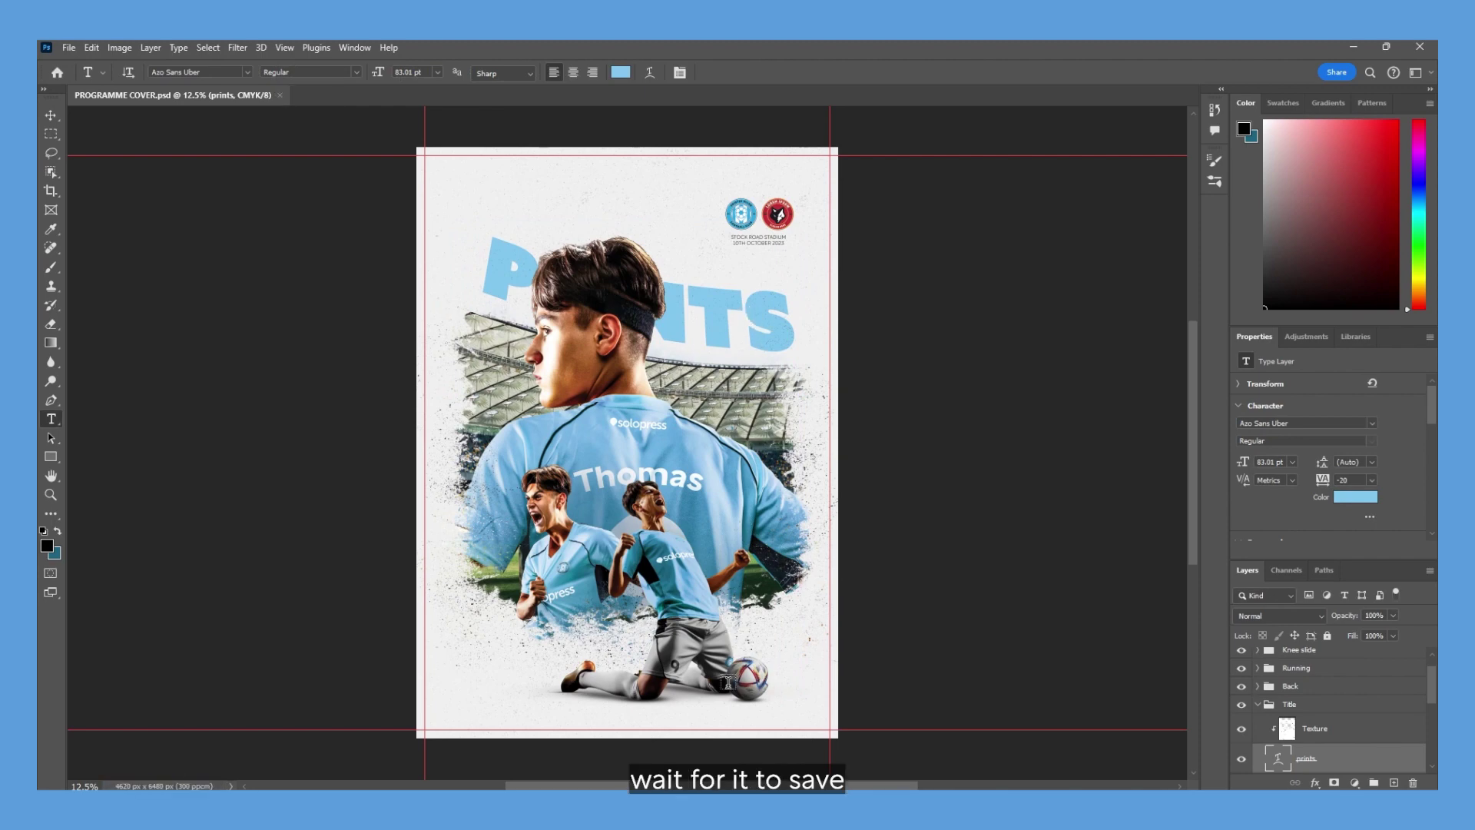
{"action": "key", "text": "alt+Tab"}
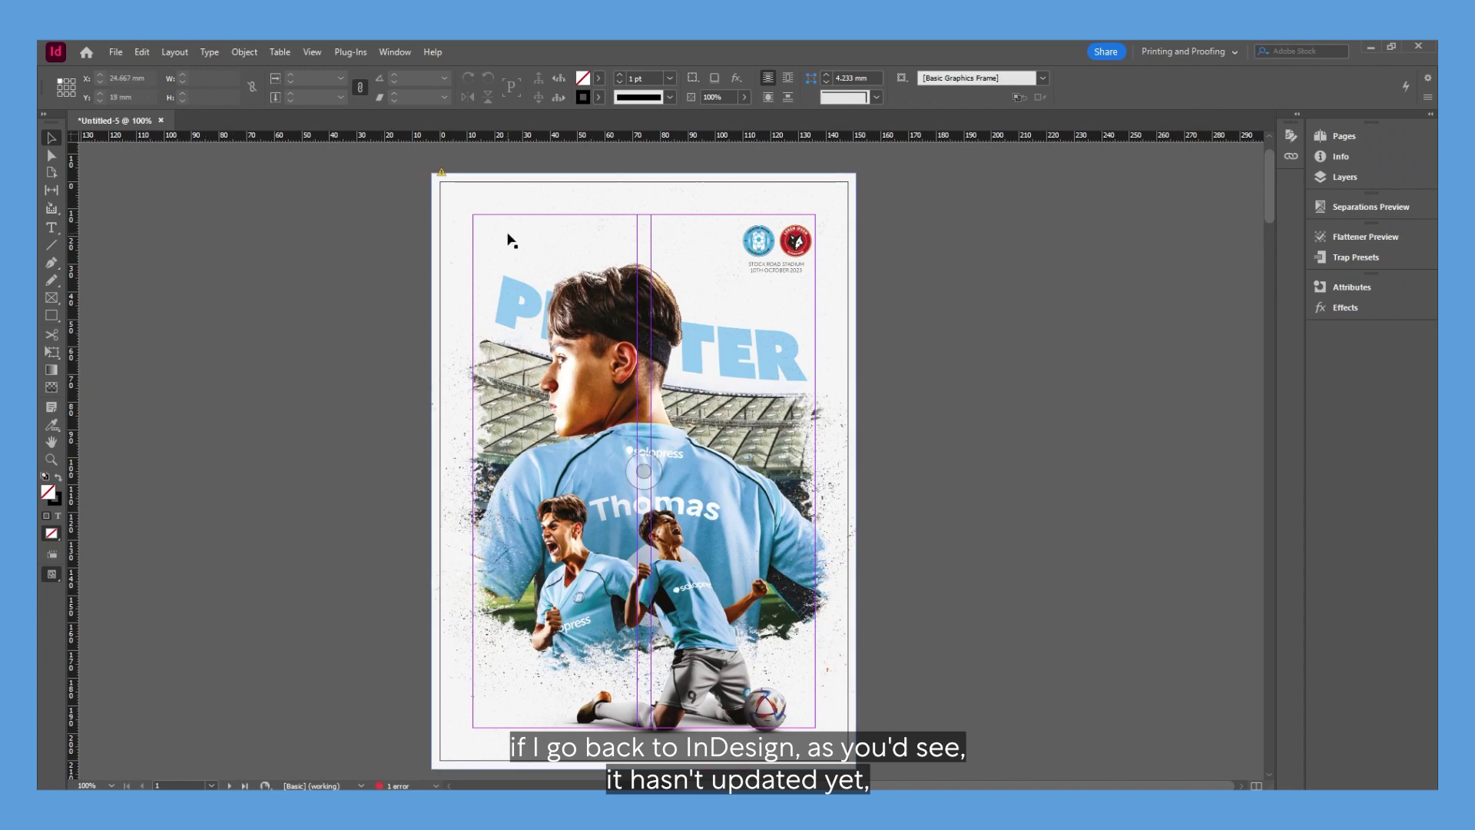
{"action": "scroll", "coordinate": [434, 180], "scroll_direction": "up", "scroll_amount": 5}
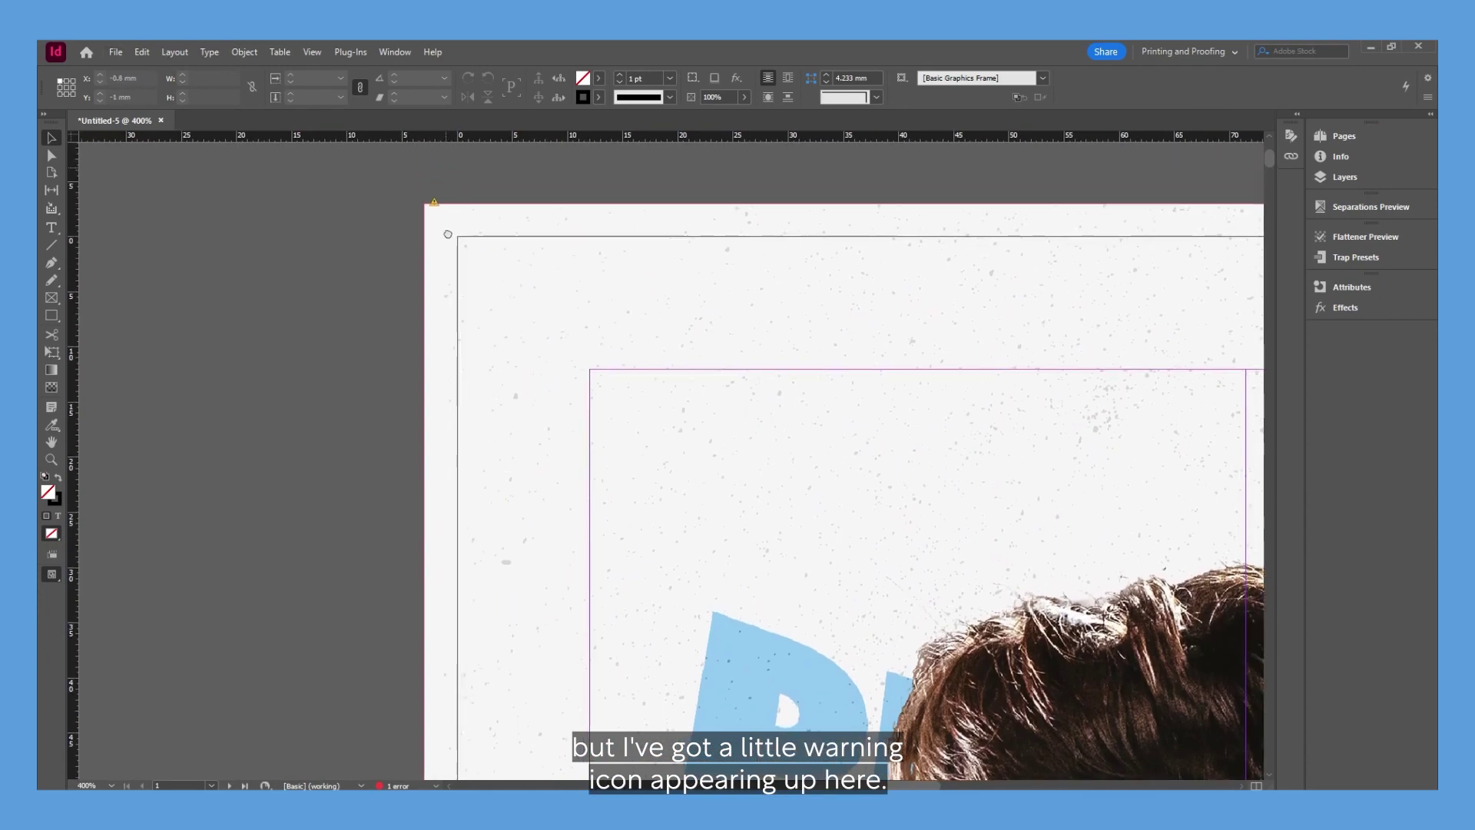
{"action": "scroll", "coordinate": [461, 263], "scroll_direction": "down", "scroll_amount": 5}
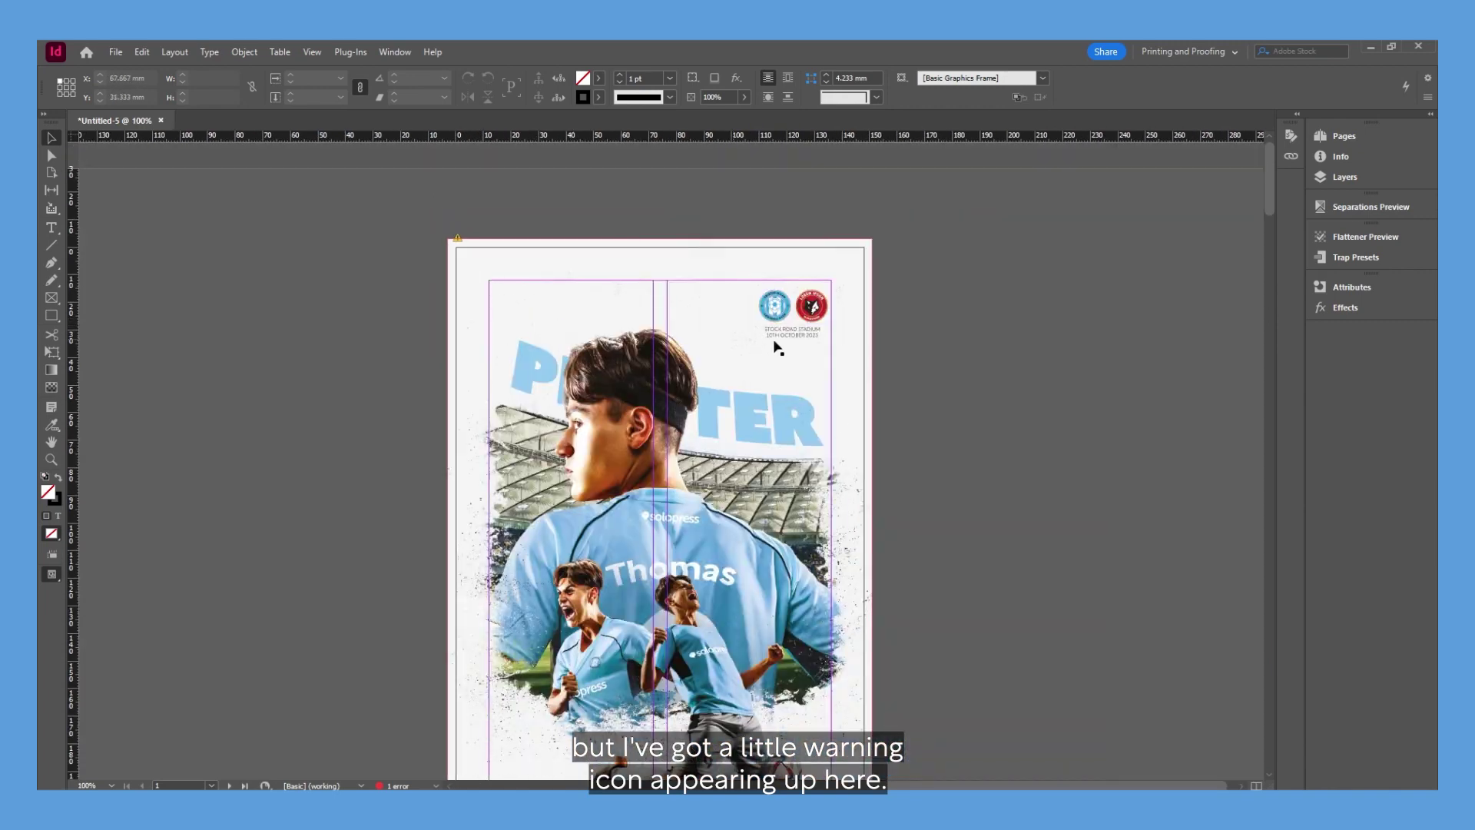
Step: Update the modified PROGRAMME COVER.psd link from the Links panel
{"action": "left_click", "coordinate": [1294, 157]}
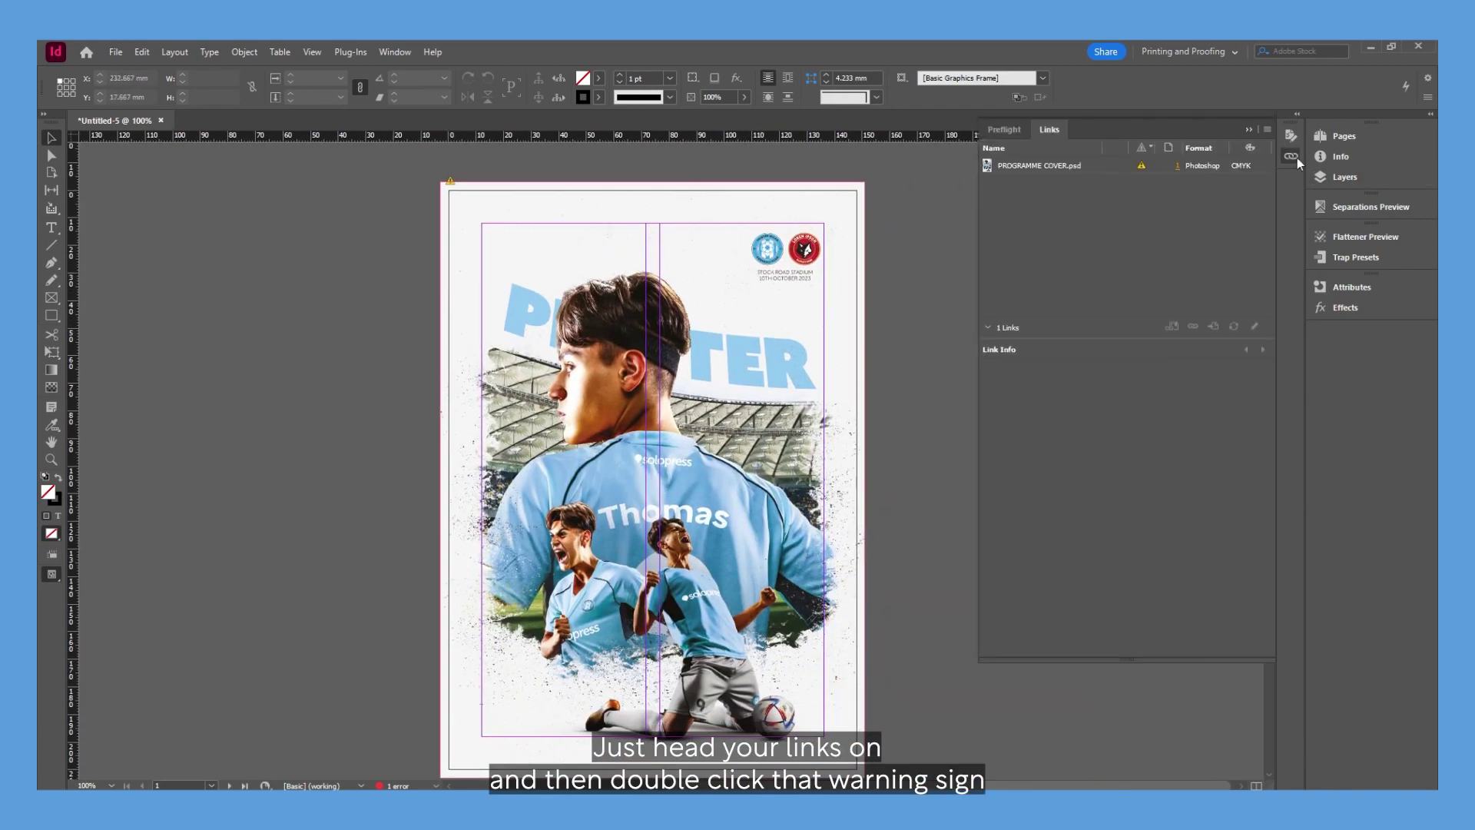
{"action": "double_click", "coordinate": [1142, 167]}
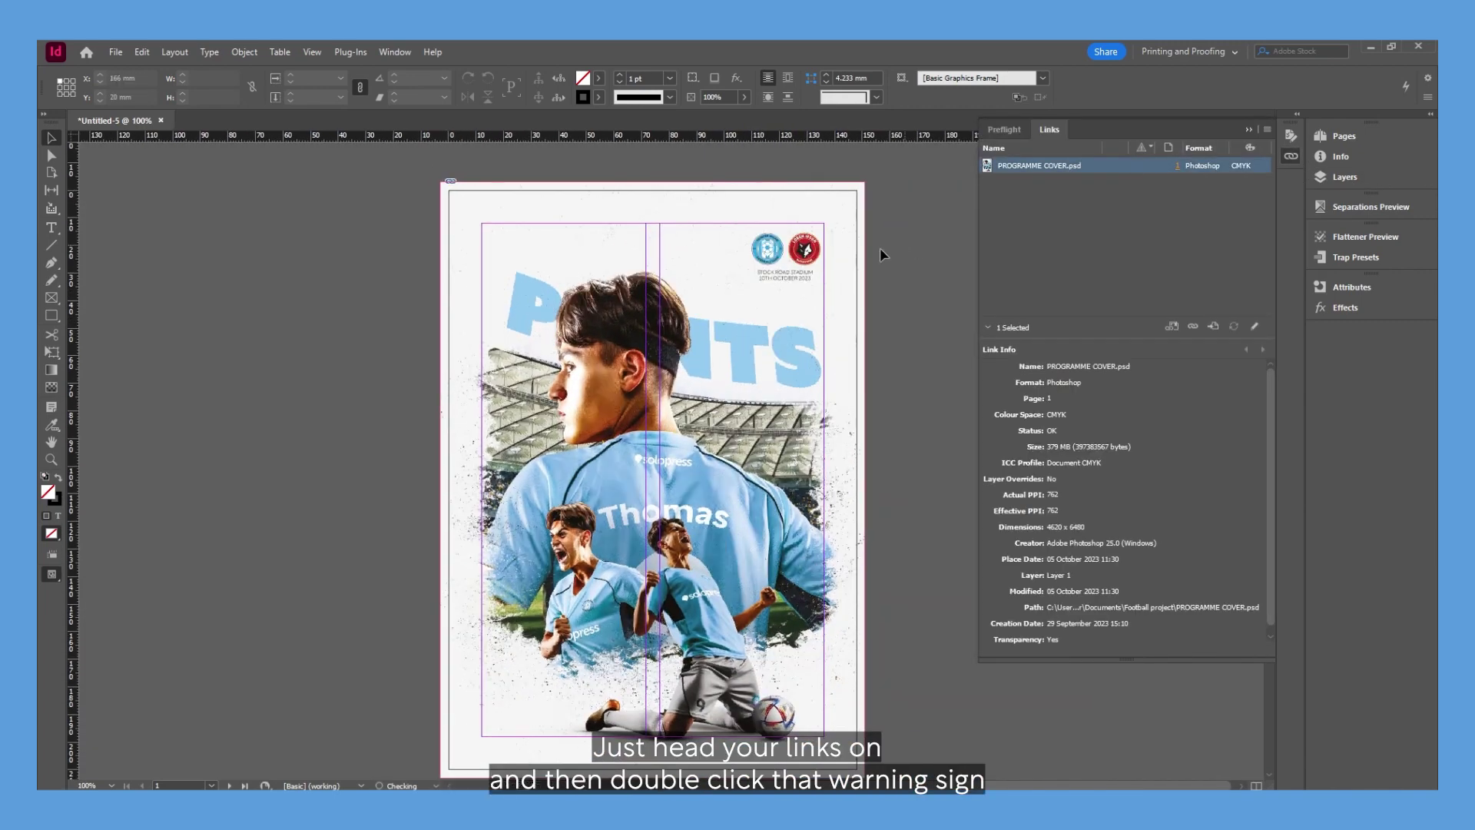